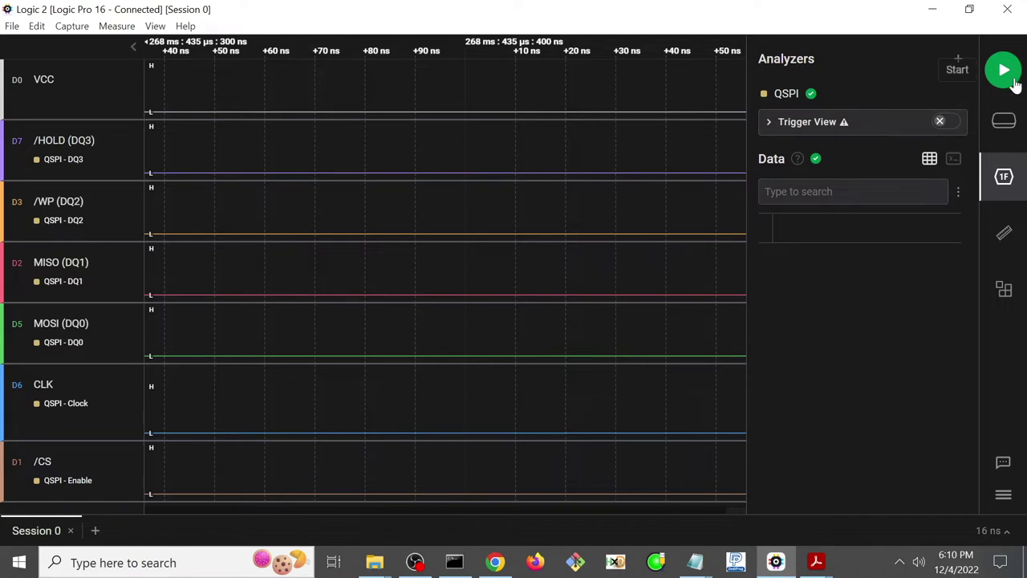
# Step: Capture the flash bus in Logic 2 while choosing and accepting W25Q16DV in DediProg's Memory Type Ambiguity list
pyautogui.click(1003, 70)
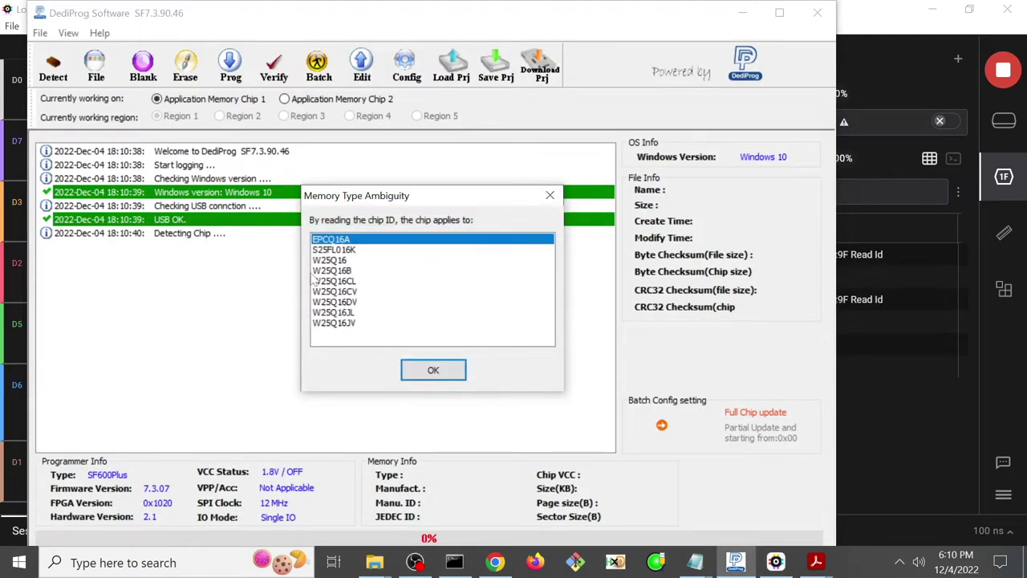
pyautogui.click(371, 302)
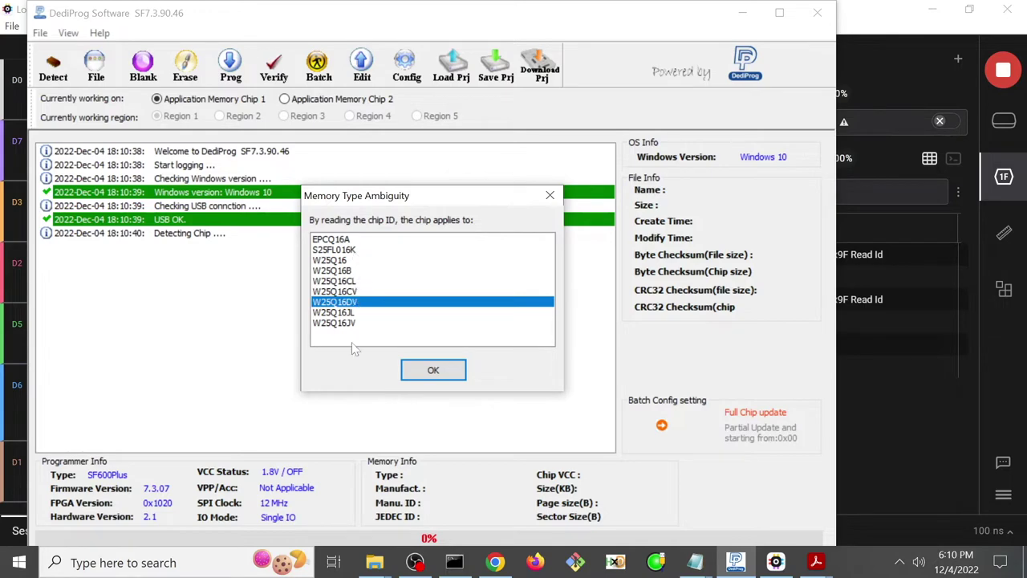
pyautogui.click(1006, 77)
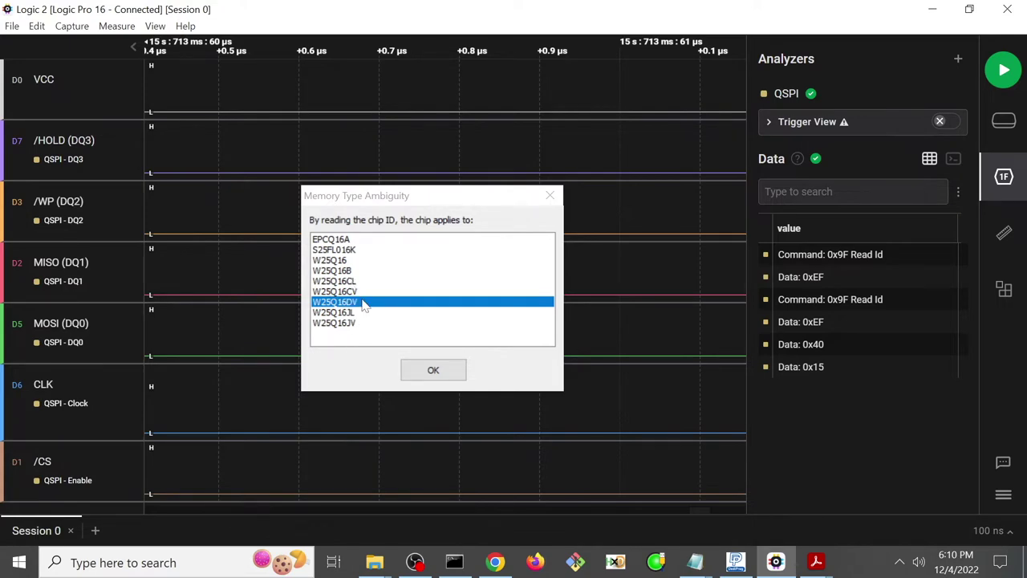
pyautogui.doubleClick(361, 302)
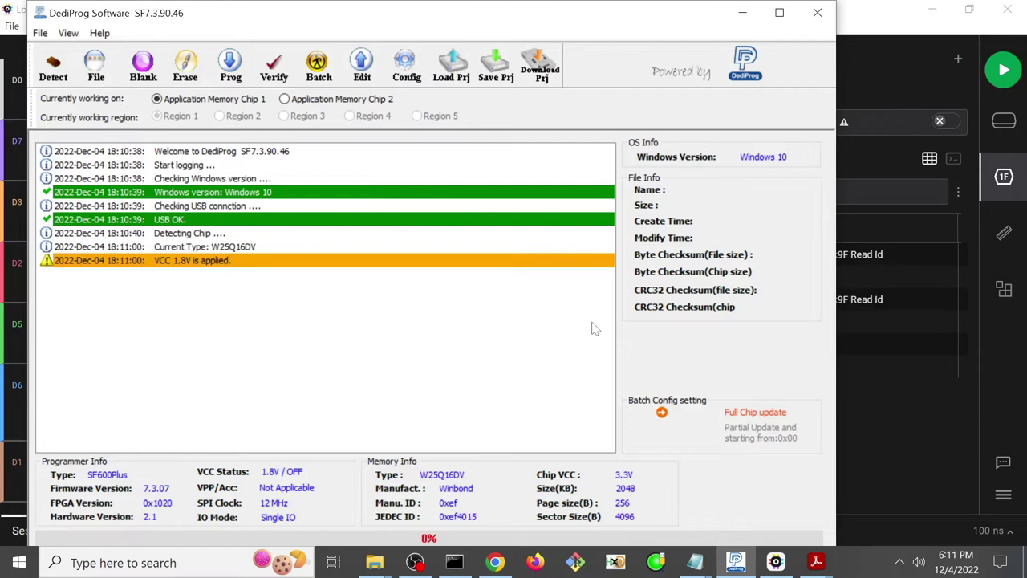
# Step: Zoom out and delete all captured data before a marker placed ahead of the Read Id bursts
pyautogui.click(893, 389)
pyautogui.scroll(-10, 399, 314)
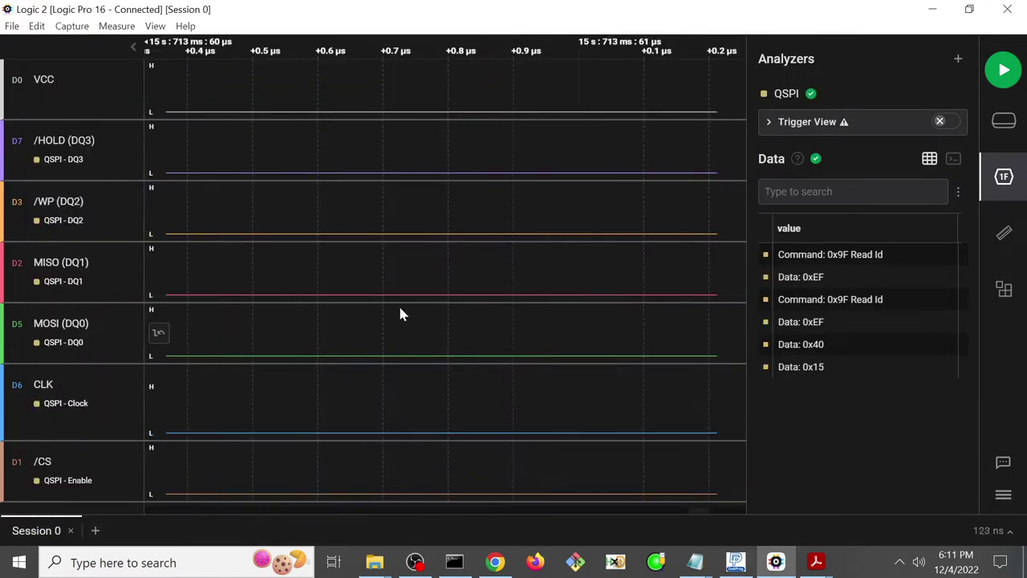
pyautogui.scroll(-10, 401, 313)
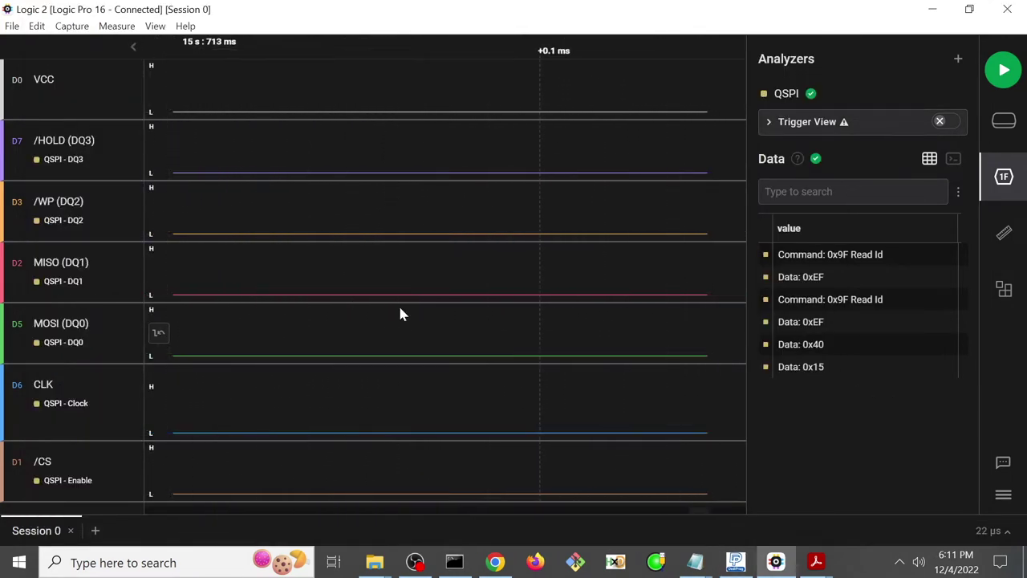
pyautogui.scroll(-10, 401, 313)
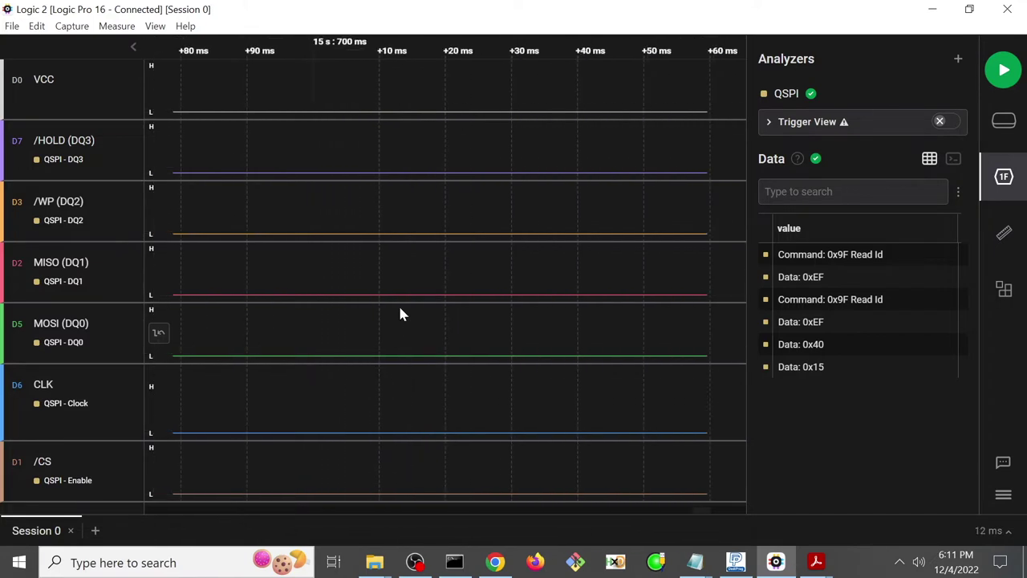
pyautogui.scroll(-3, 401, 314)
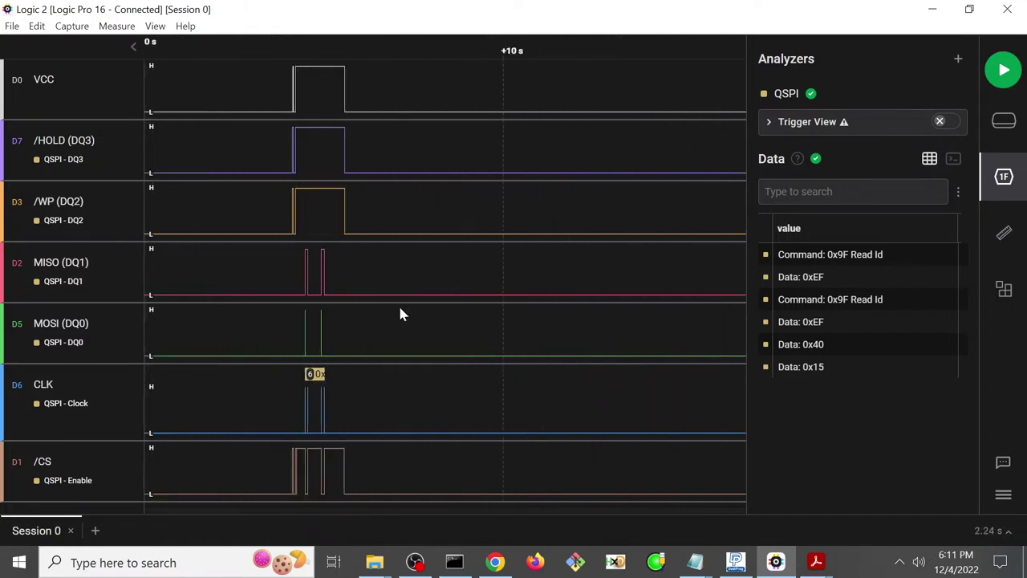
pyautogui.click(275, 48)
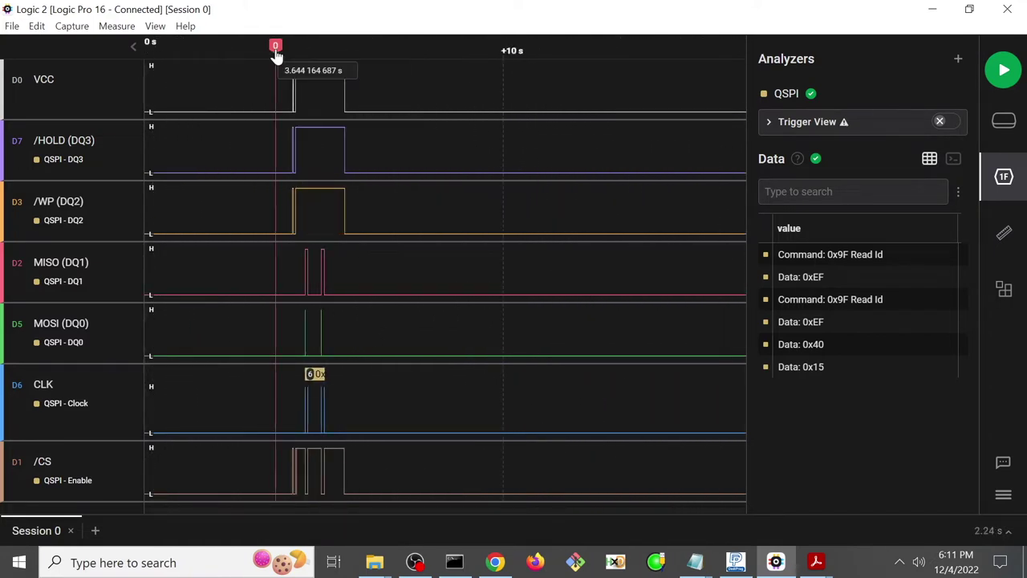
pyautogui.rightClick(276, 46)
pyautogui.moveTo(384, 215)
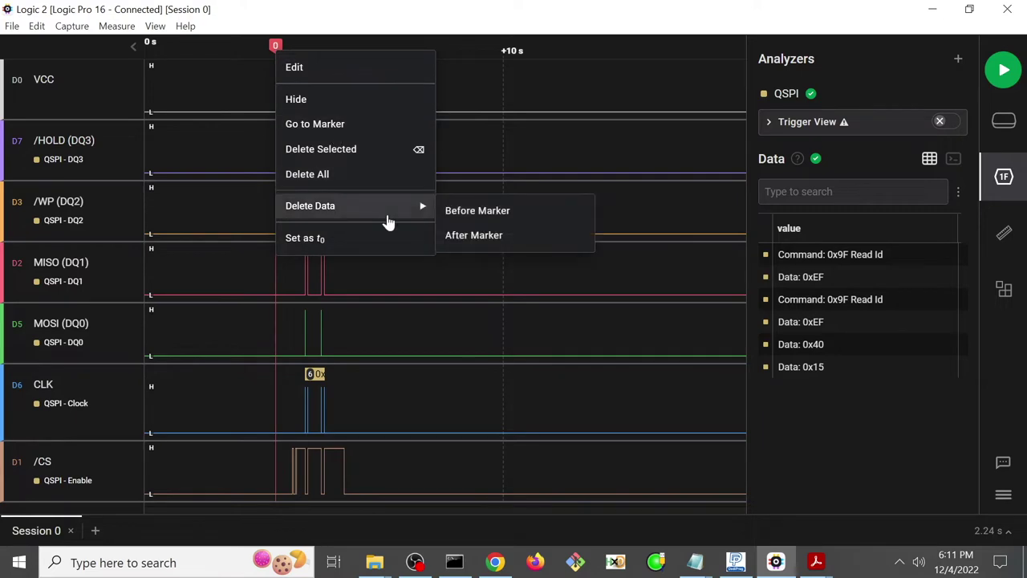
pyautogui.click(498, 212)
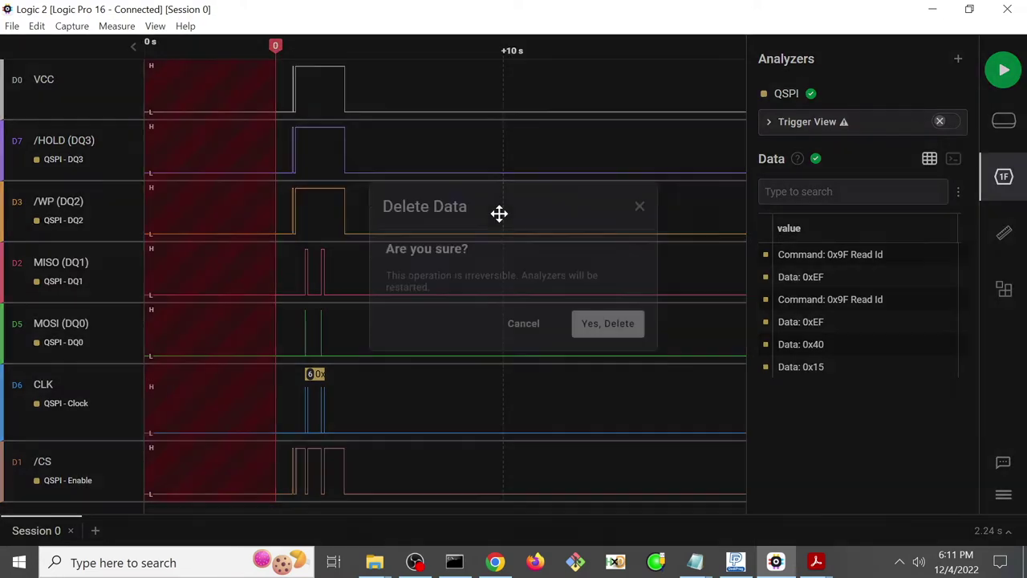
pyautogui.click(607, 349)
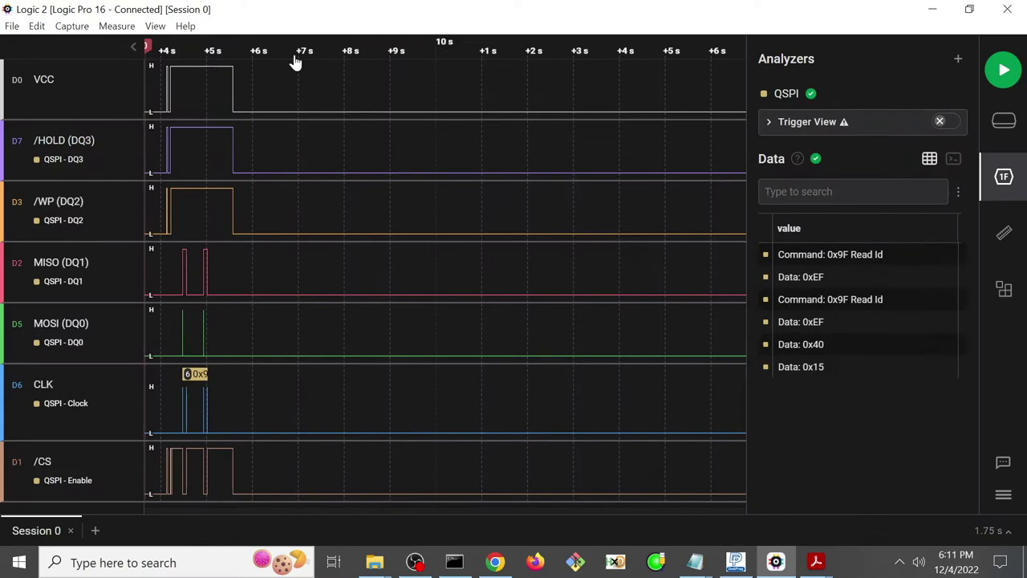
# Step: Delete all captured data after a second marker placed at about +6 s
pyautogui.click(258, 52)
pyautogui.rightClick(257, 46)
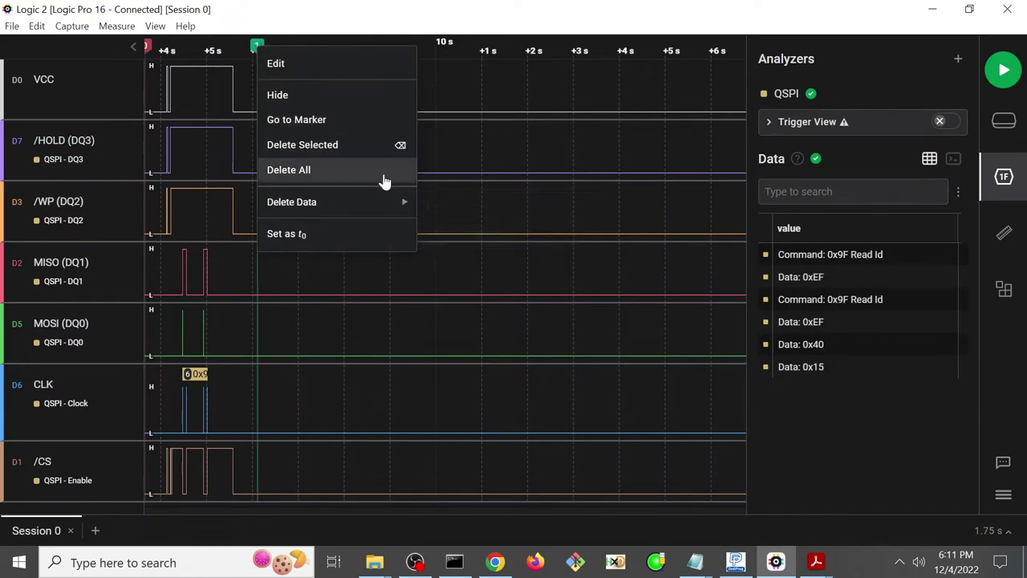
pyautogui.moveTo(380, 201)
pyautogui.click(430, 231)
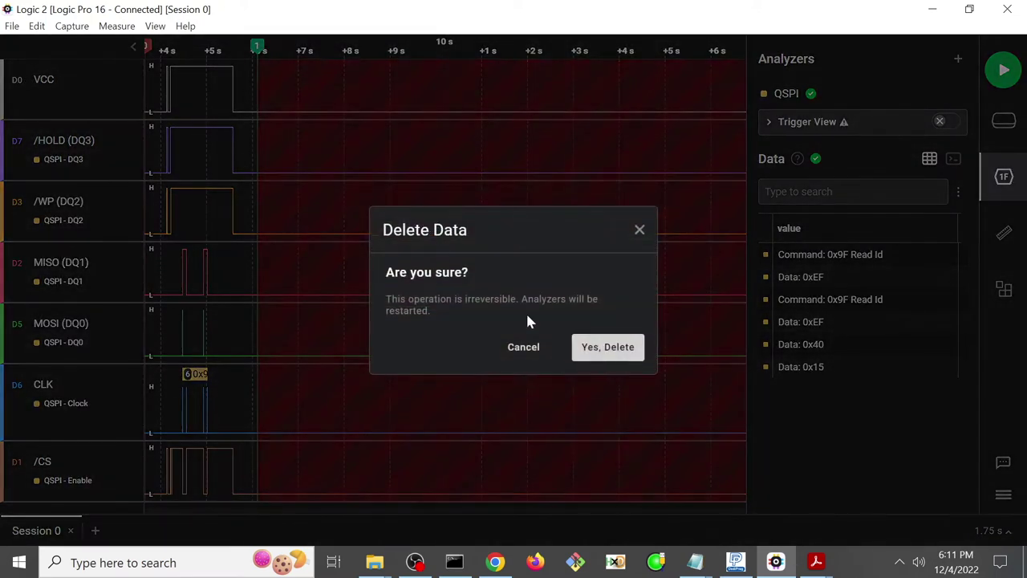
pyautogui.click(608, 349)
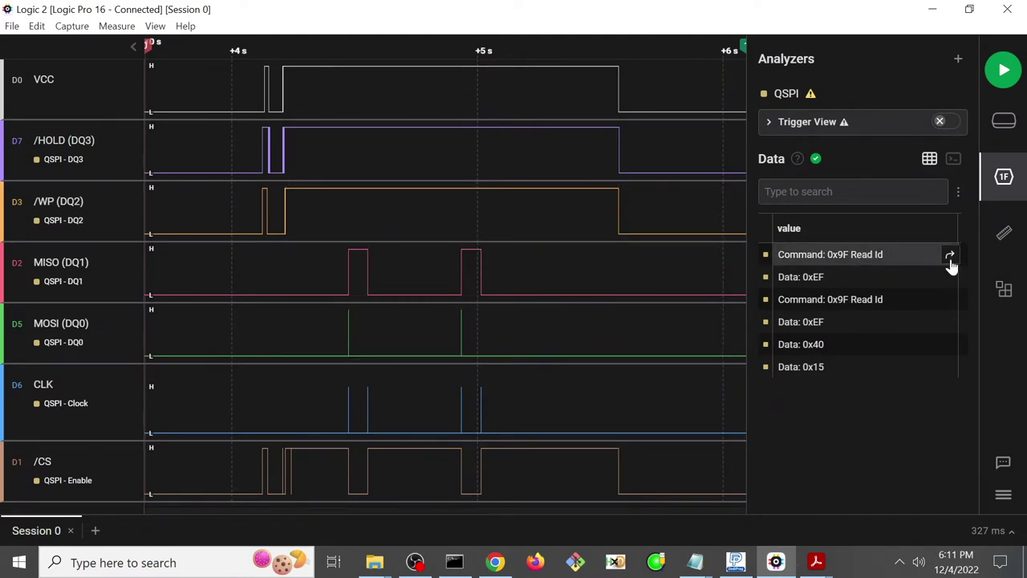
# Step: Jump to the first 0x9F Read Id command and review and save the QSPI analyzer settings
pyautogui.doubleClick(951, 257)
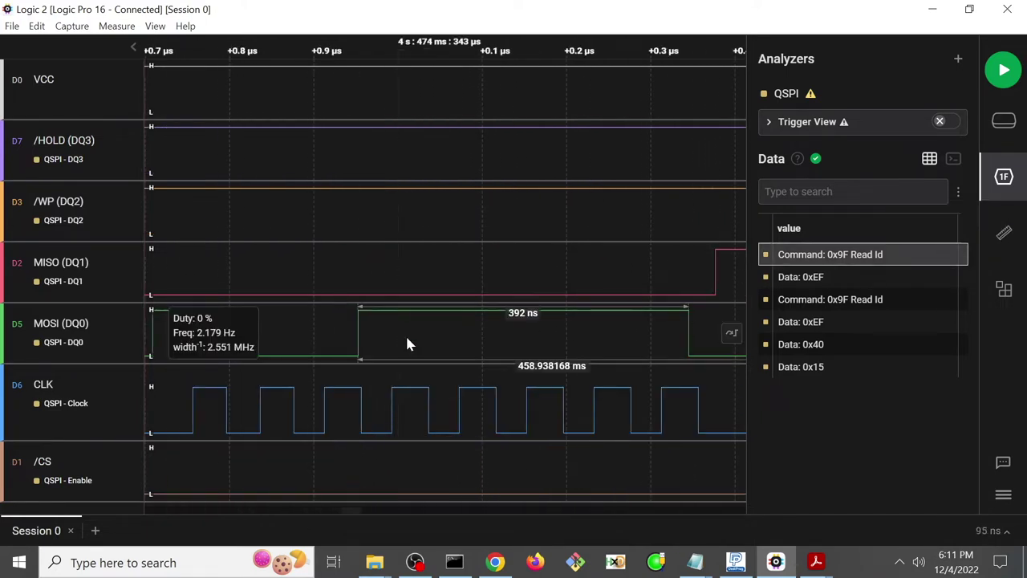
pyautogui.scroll(-4, 405, 333)
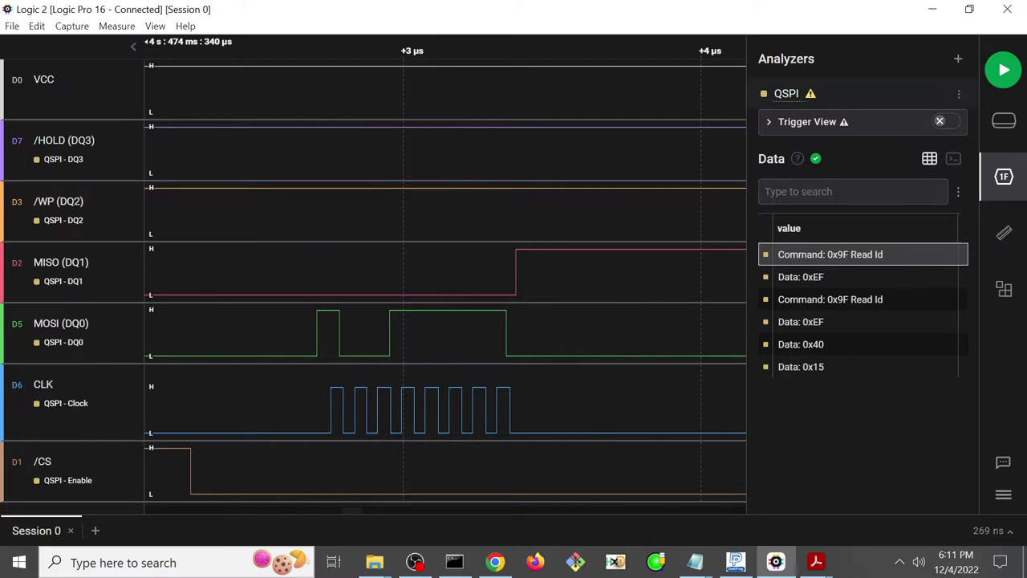
pyautogui.click(959, 94)
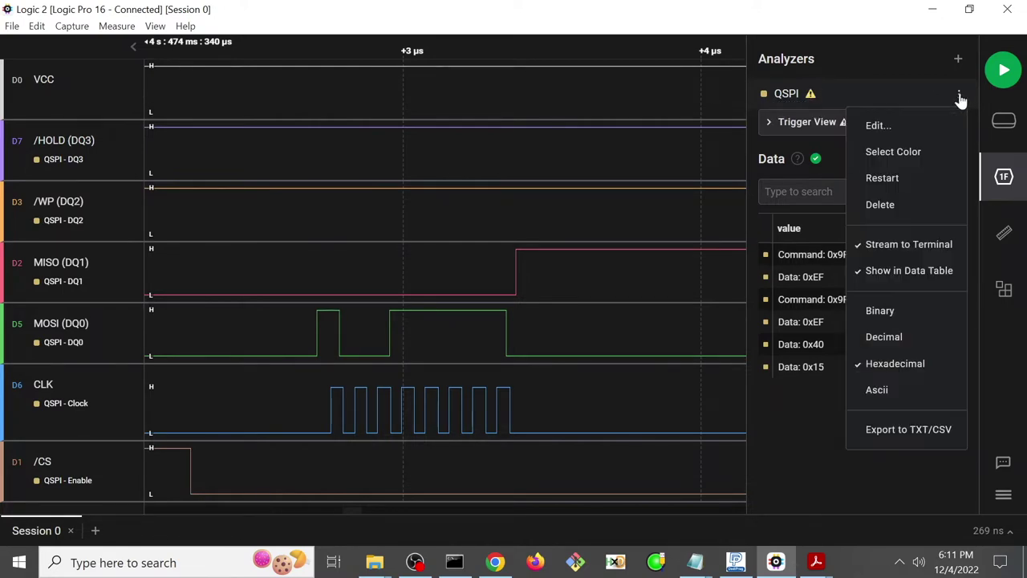
pyautogui.click(917, 125)
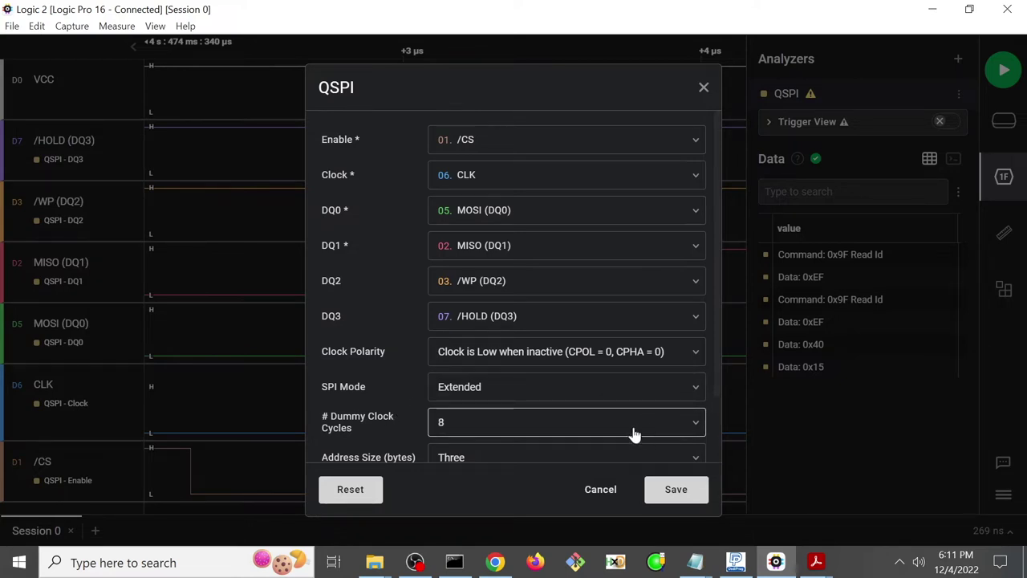
pyautogui.click(676, 487)
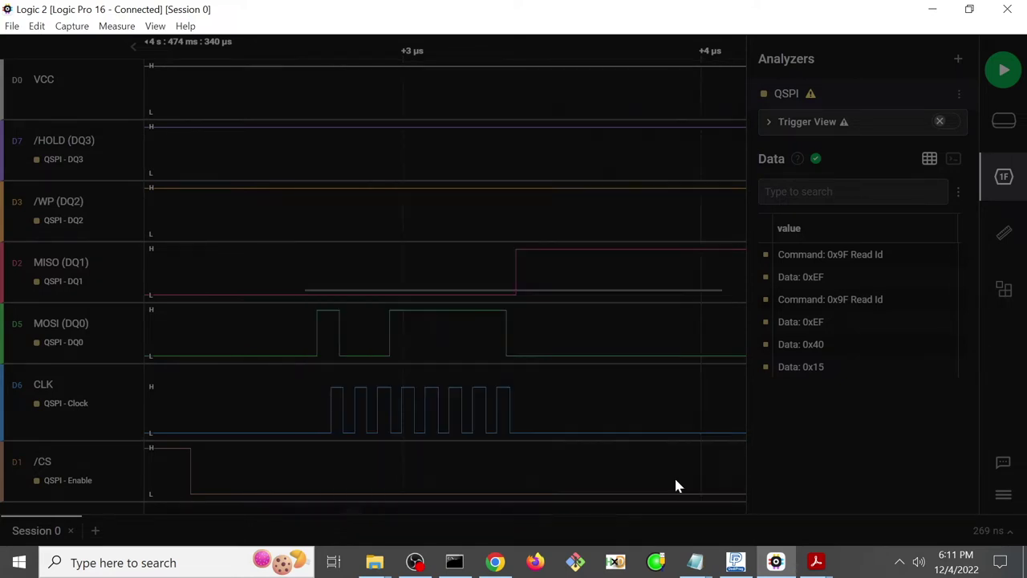
# Step: Restart the QSPI analyzer to re-decode the capture, then bring up W25Q16DV_datasheet.pdf in Acrobat
pyautogui.rightClick(810, 92)
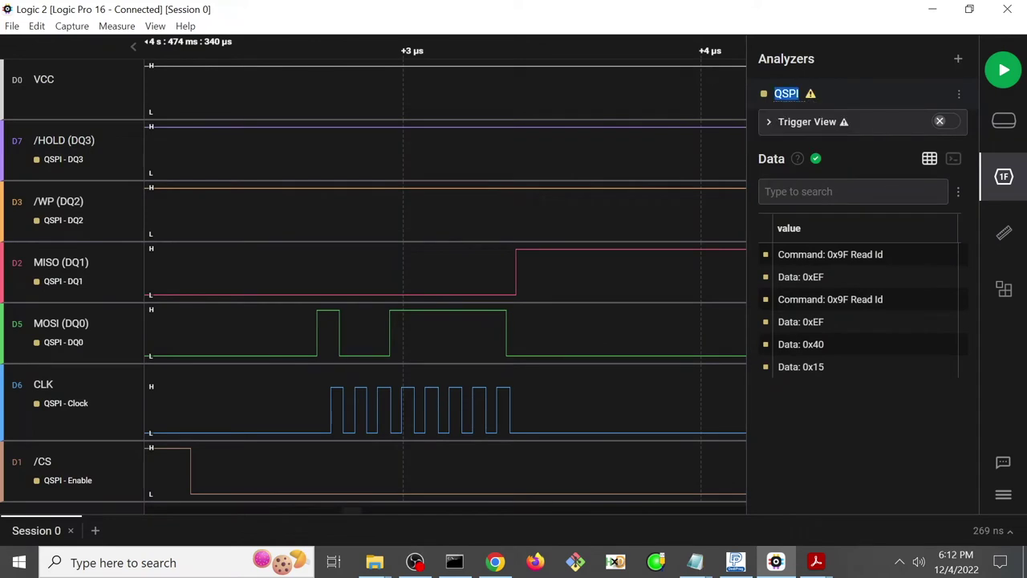
pyautogui.click(813, 91)
pyautogui.rightClick(835, 93)
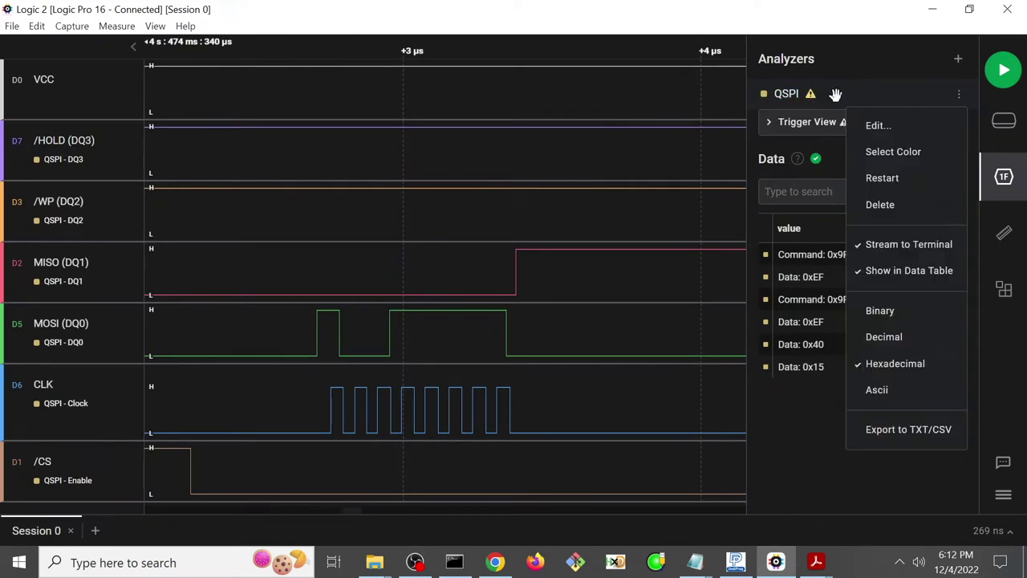
pyautogui.click(886, 178)
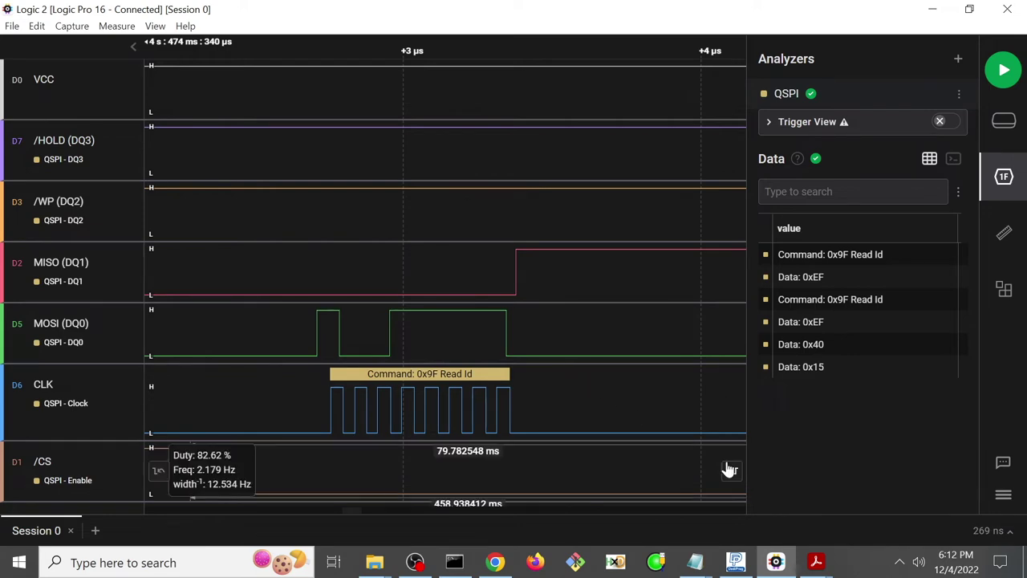
pyautogui.click(816, 563)
pyautogui.click(774, 507)
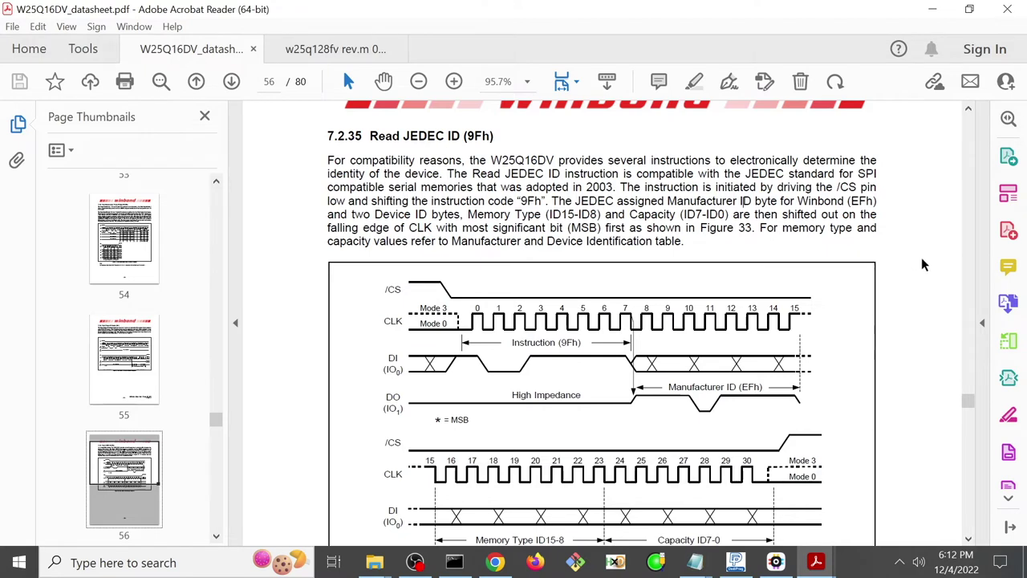
pyautogui.scroll(-1, 923, 265)
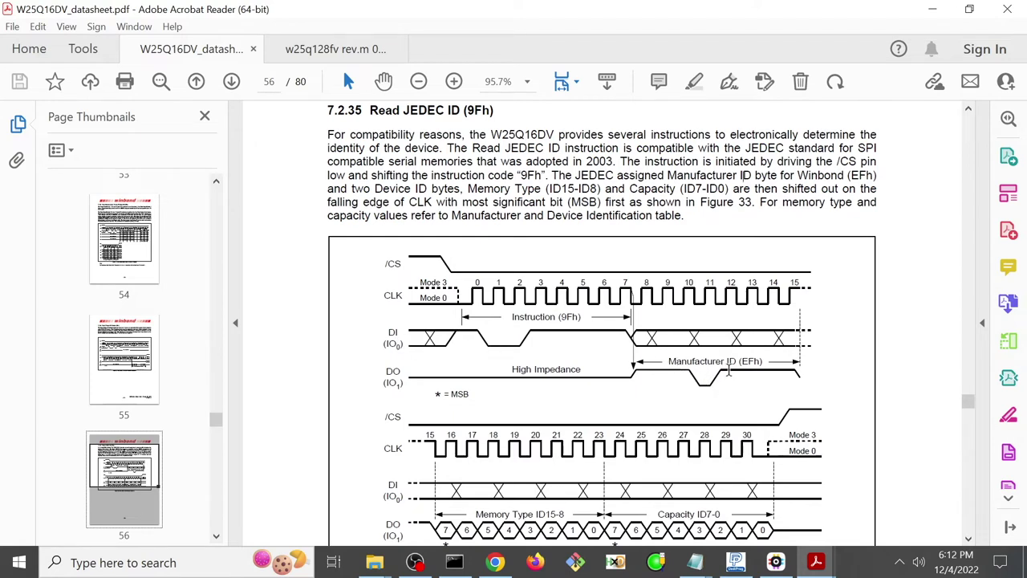
pyautogui.moveTo(758, 363); pyautogui.dragTo(736, 363)
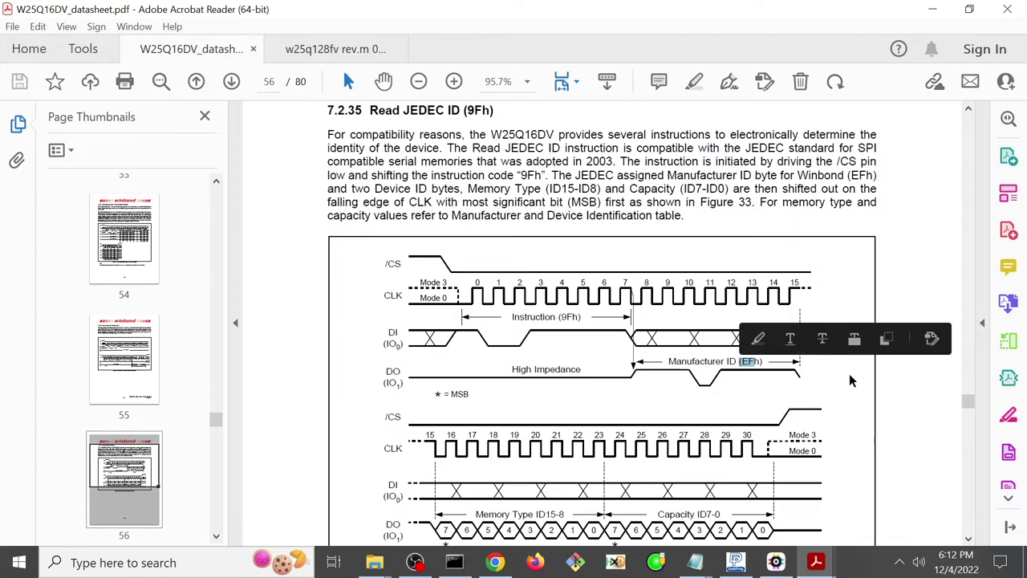
pyautogui.click(855, 366)
pyautogui.scroll(-2, 854, 366)
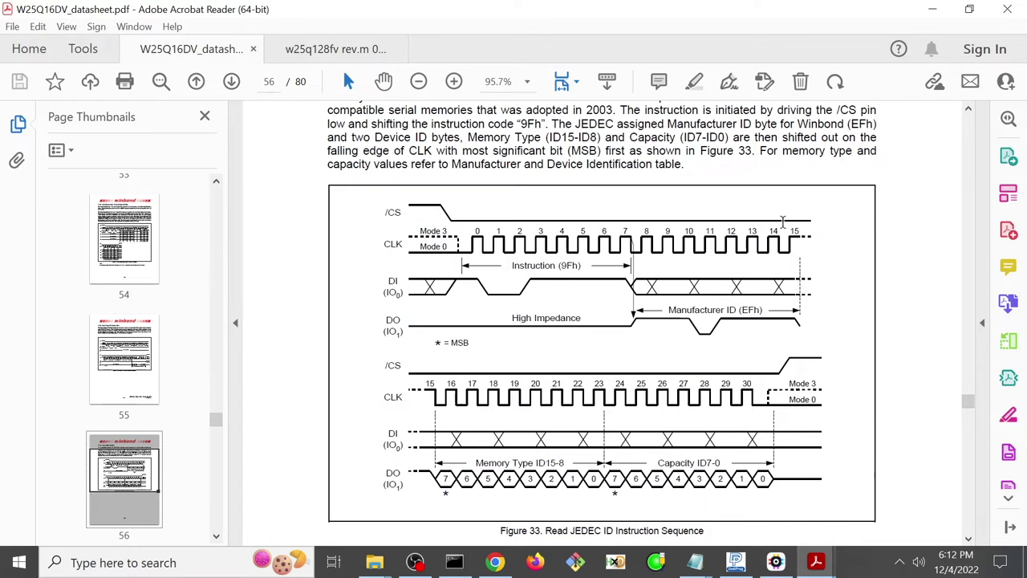
pyautogui.scroll(1, 783, 221)
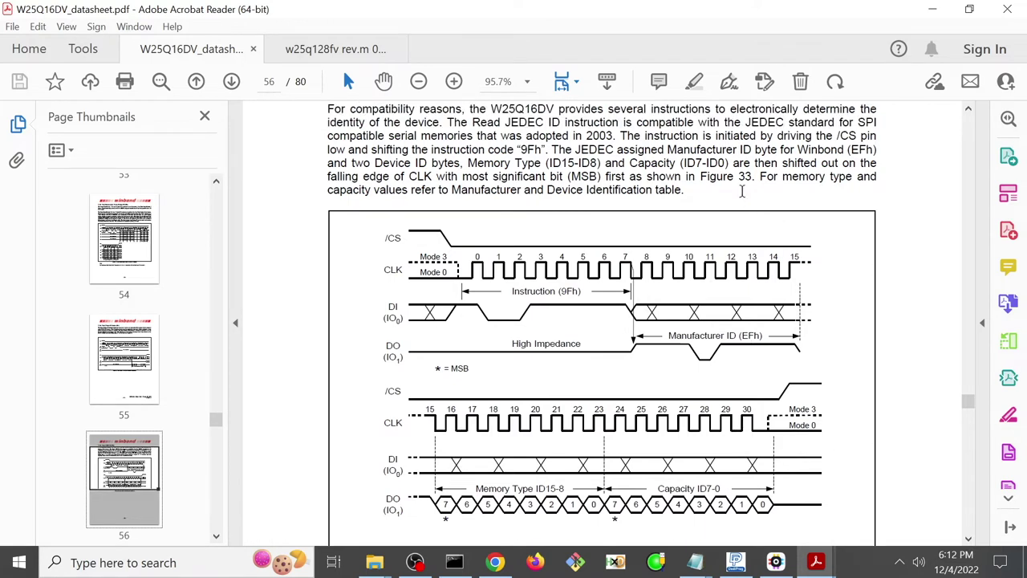
# Step: Search the datasheet for 9F and select the 4015h device ID in the ID table
pyautogui.hotkey('ctrl', 'f')
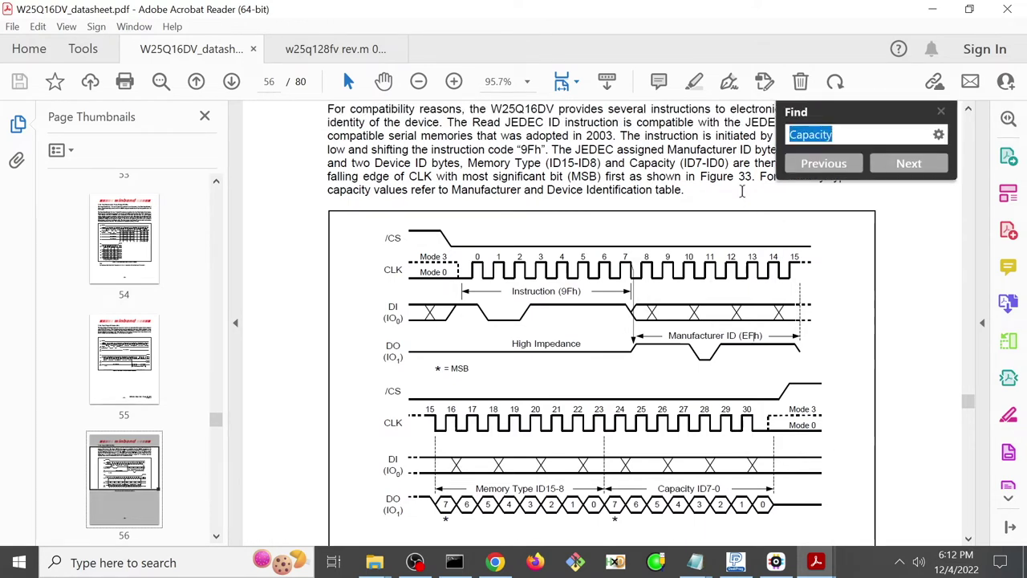
pyautogui.write('9F')
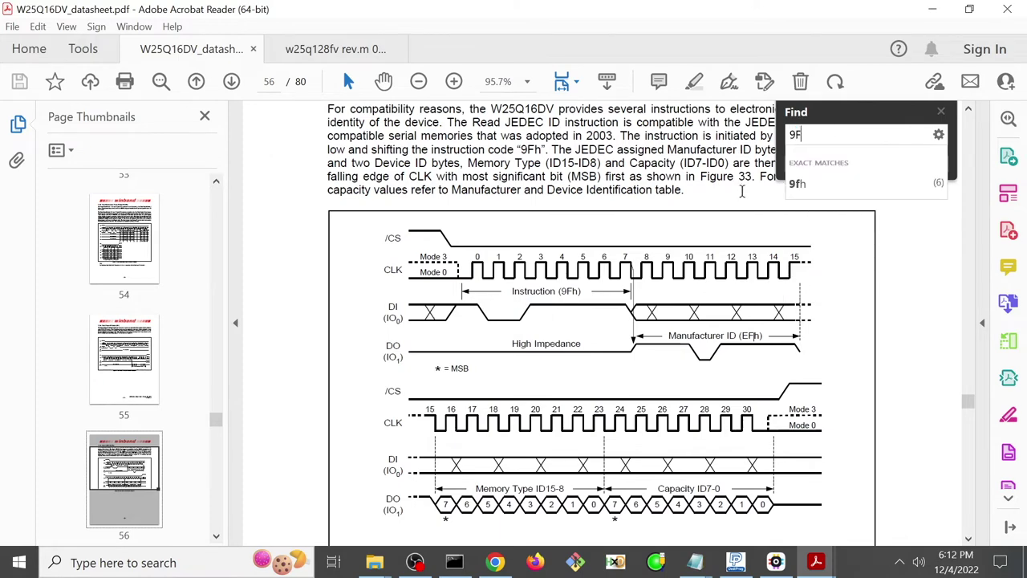
pyautogui.press('Return')
pyautogui.press('Return')
pyautogui.press('Return')
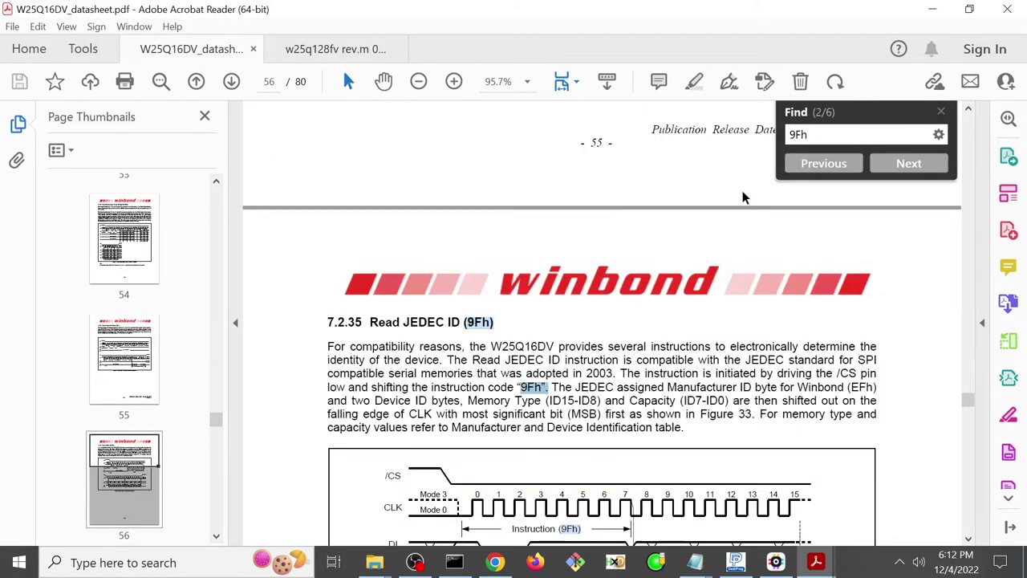
pyautogui.press('Return')
pyautogui.press('Return')
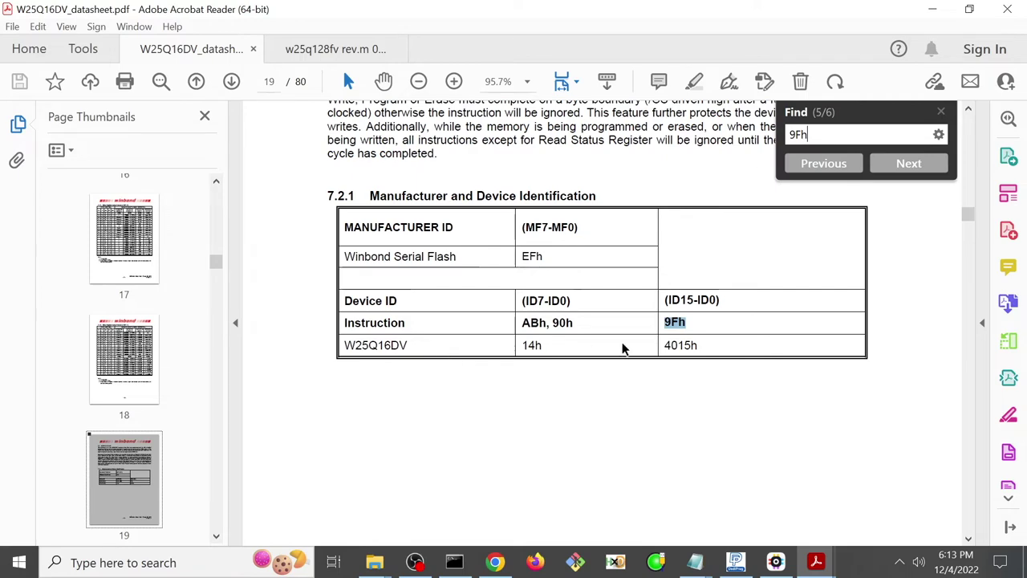
pyautogui.moveTo(664, 345); pyautogui.dragTo(694, 343)
# Step: Step past the remaining 9Fh matches, dismiss the no-more-matches notice, and return to Logic 2
pyautogui.click(909, 162)
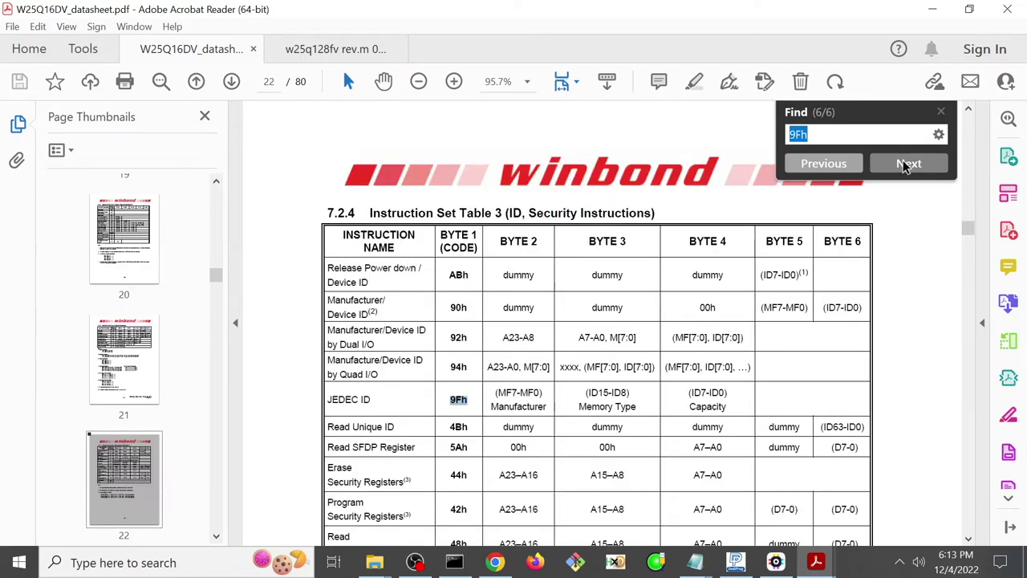
pyautogui.click(909, 163)
pyautogui.click(688, 310)
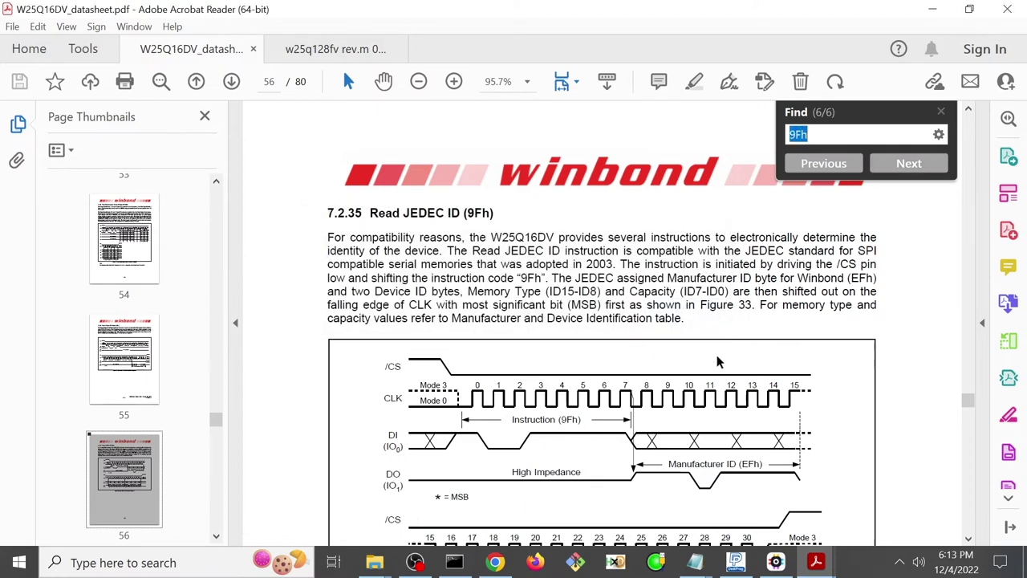
pyautogui.scroll(-1, 719, 363)
pyautogui.scroll(-1, 770, 357)
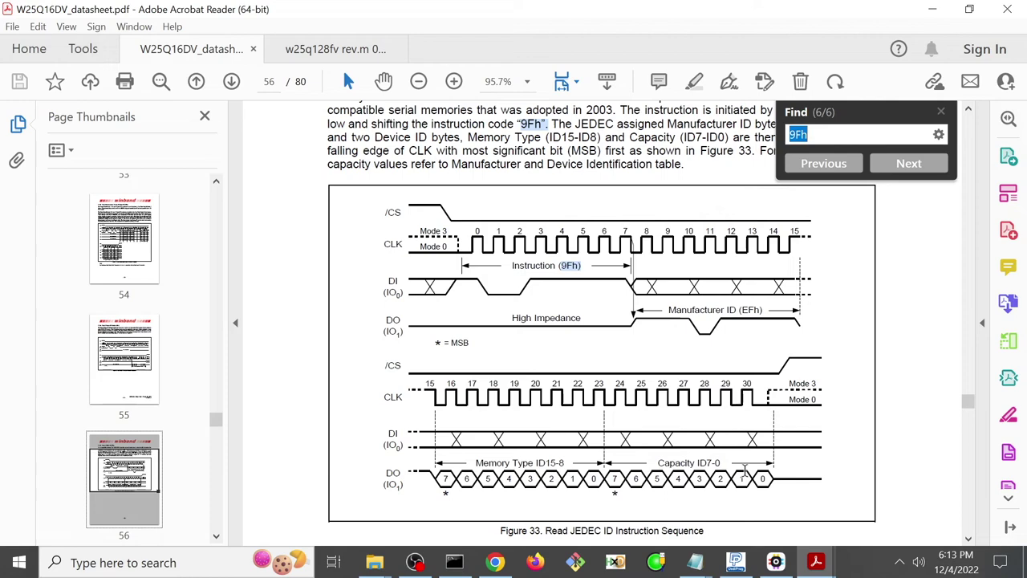
pyautogui.click(775, 562)
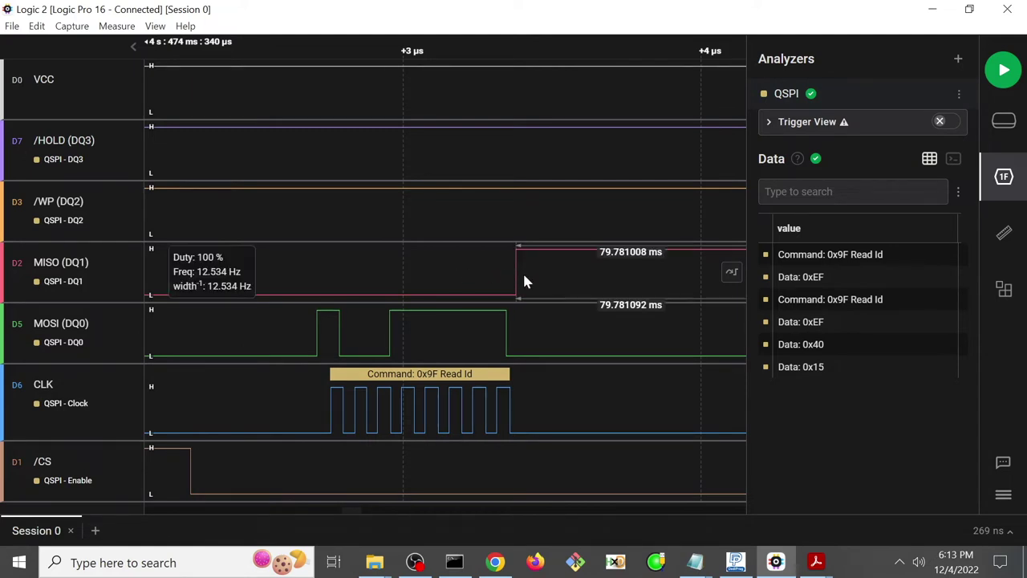
# Step: Jump two edges ahead and pan the waveform to frame the Data: 0xEF burst
pyautogui.click(735, 273)
pyautogui.click(735, 273)
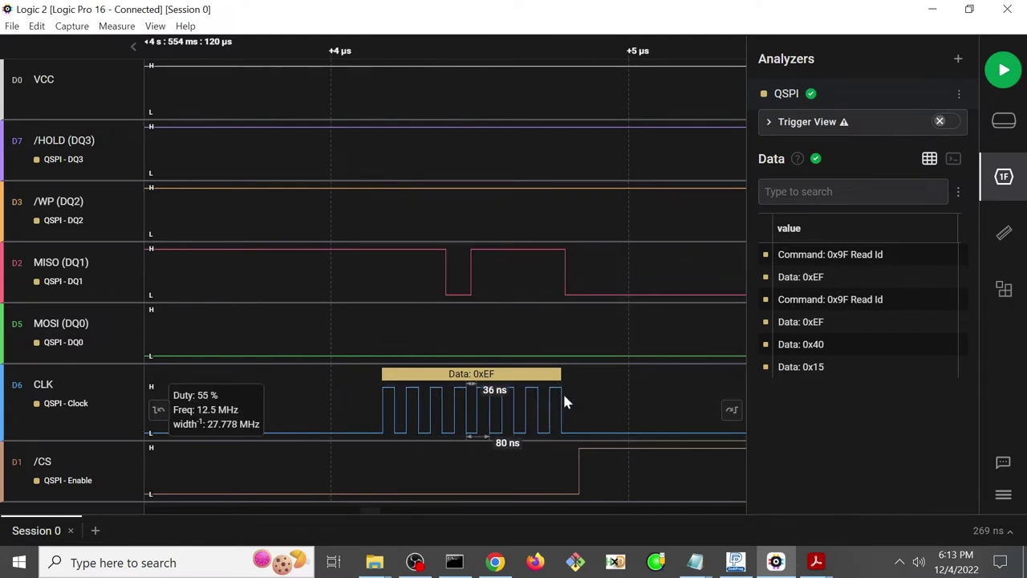
pyautogui.moveTo(530, 394); pyautogui.dragTo(476, 394)
pyautogui.scroll(-5, 475, 385)
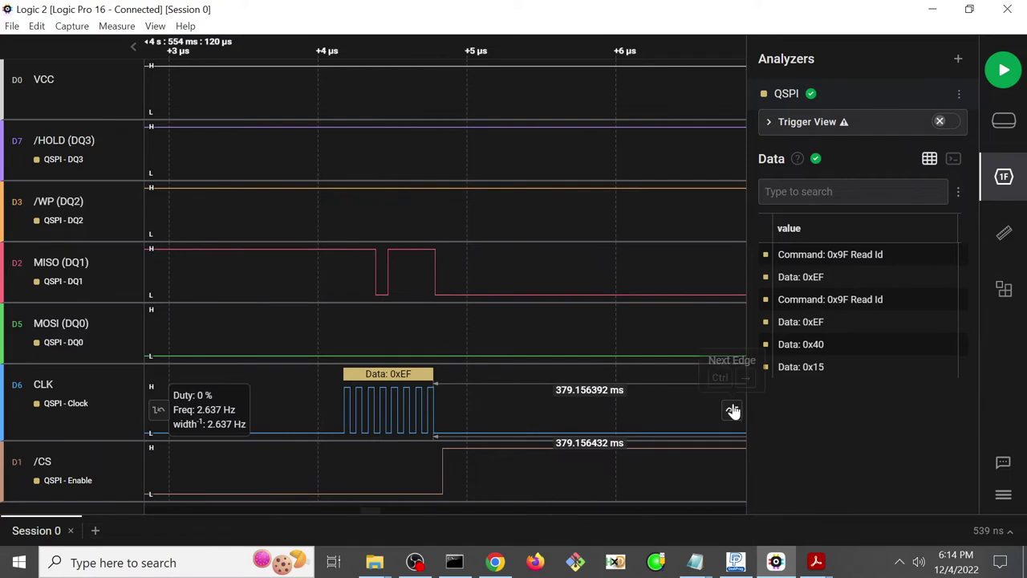
# Step: Jump via CLK and MISO Next Edge to the later 0xEF, 0x40, 0x15 bytes and center them
pyautogui.click(734, 409)
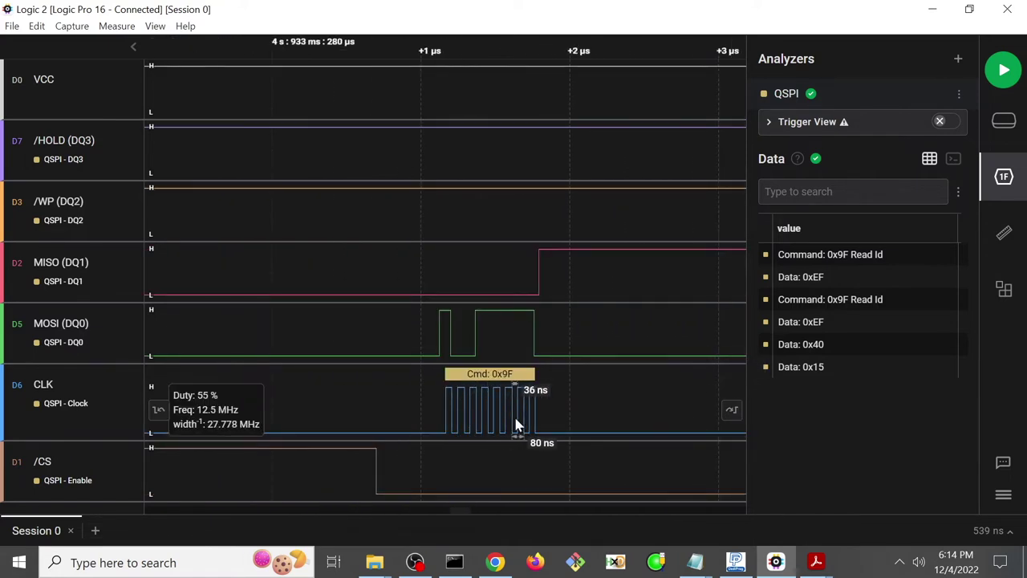
pyautogui.click(732, 275)
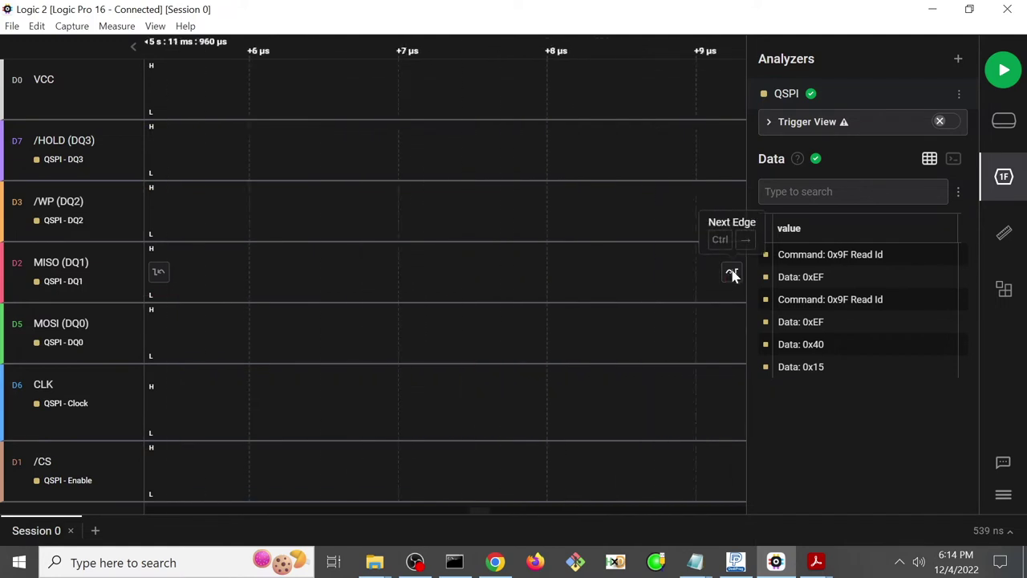
pyautogui.moveTo(547, 273); pyautogui.dragTo(529, 274)
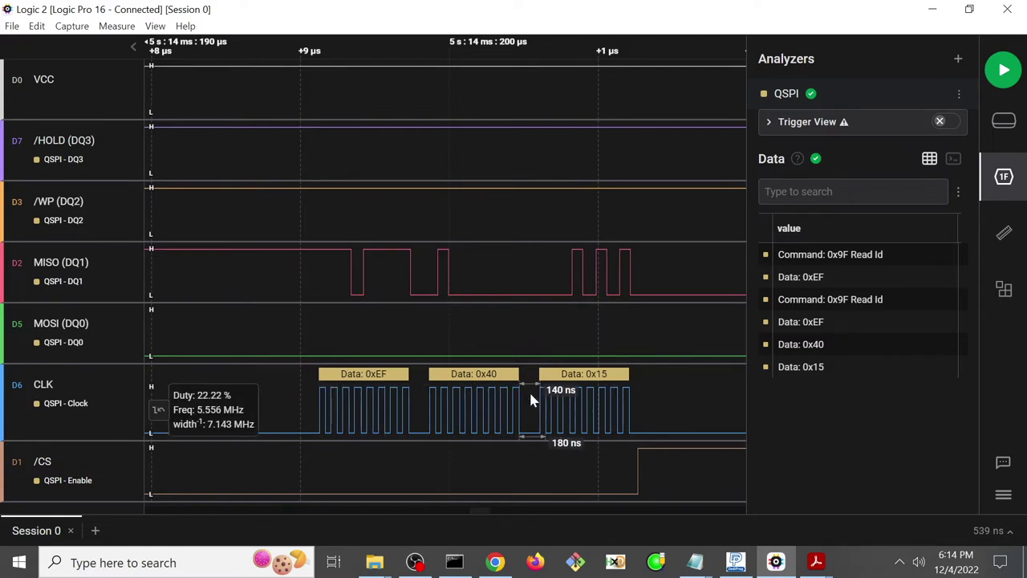
# Step: Step through the datasheet's 9Fh matches to page 19's EFh/4015h ID table, then switch to DediProg
pyautogui.moveTo(816, 562)
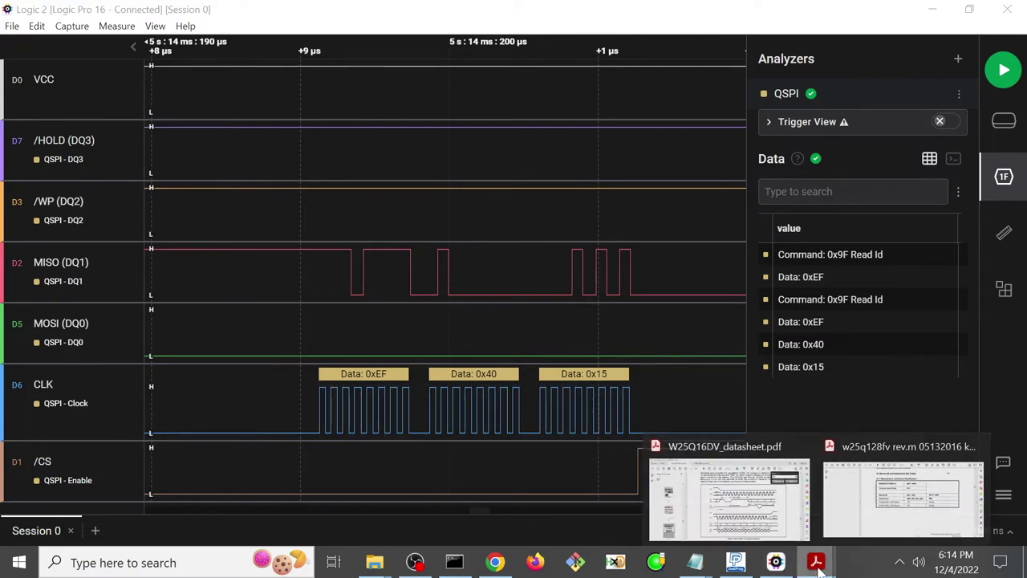
pyautogui.click(790, 520)
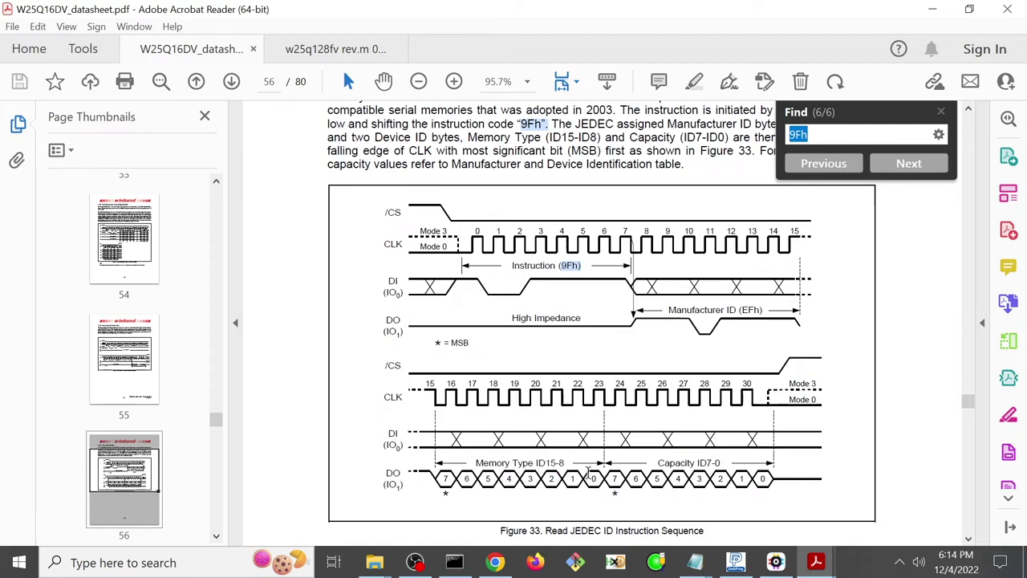
pyautogui.click(897, 166)
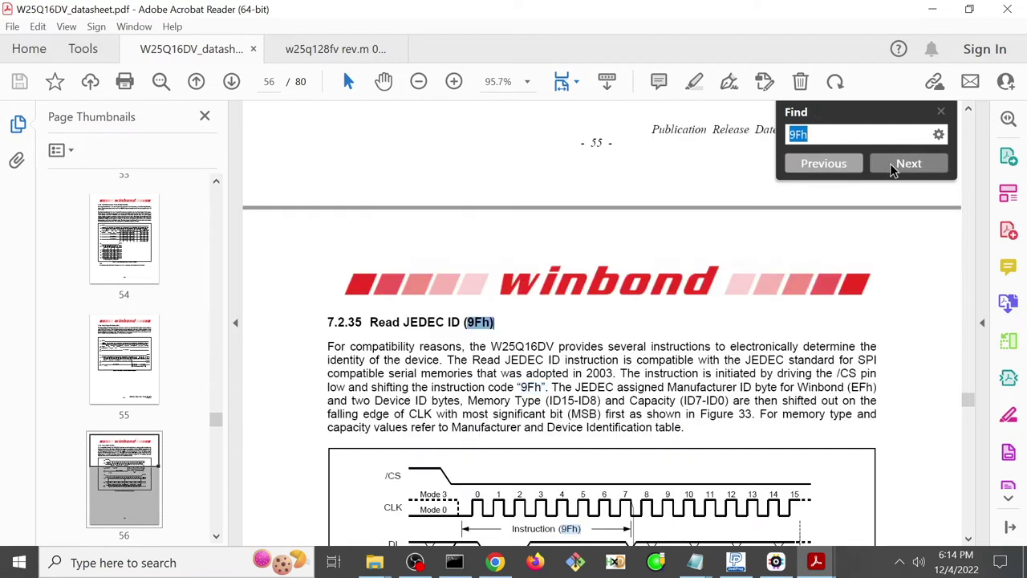
pyautogui.click(893, 165)
pyautogui.click(893, 165)
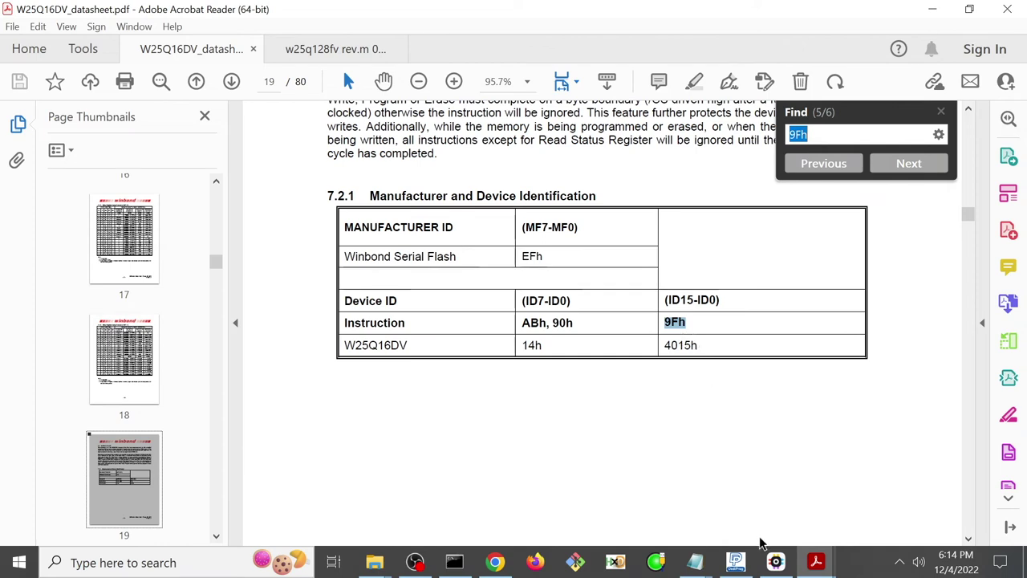
pyautogui.click(735, 562)
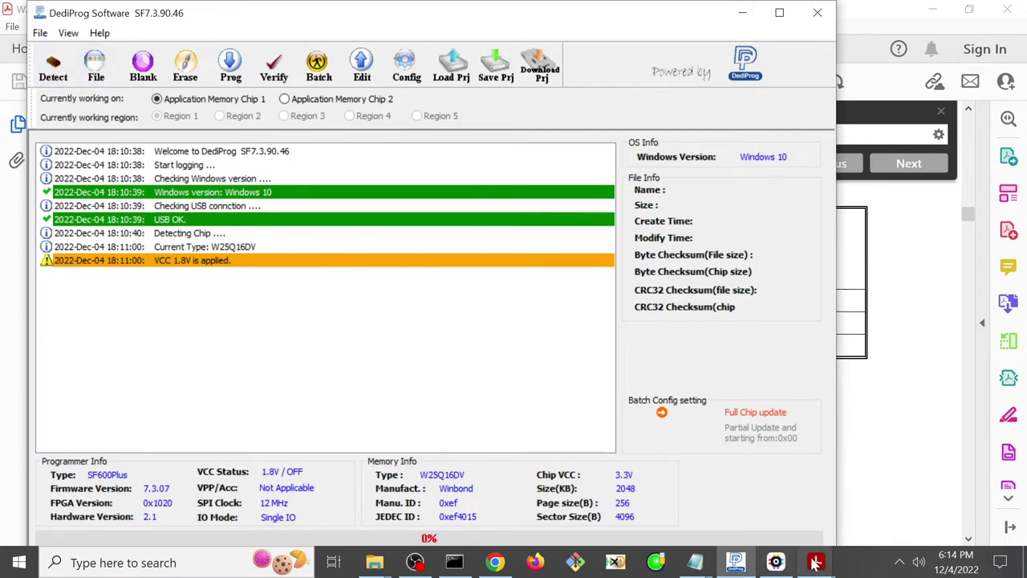
# Step: Run Detect again and browse the W25Q16 variants in the Memory List
pyautogui.moveTo(785, 566)
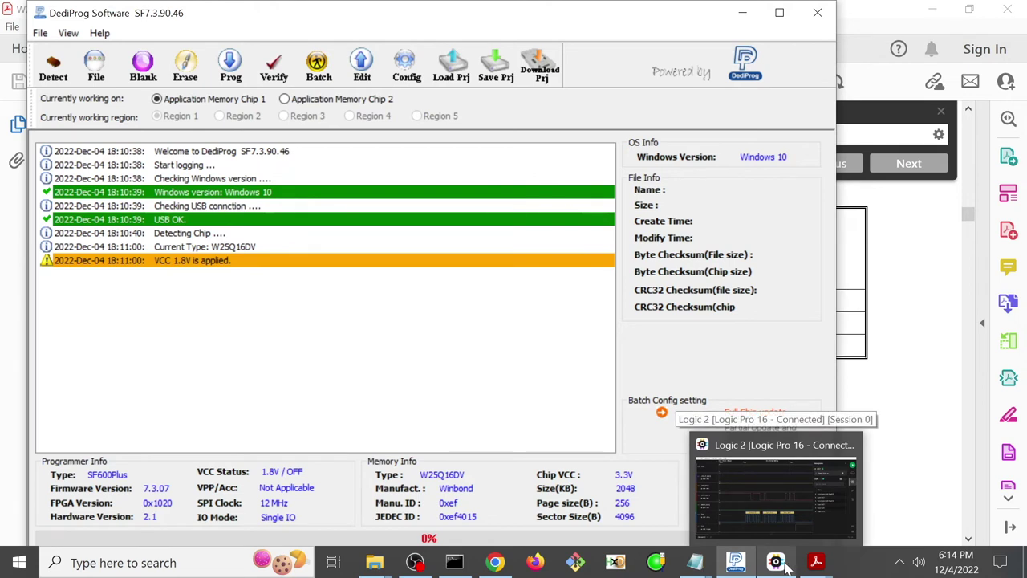
pyautogui.click(53, 71)
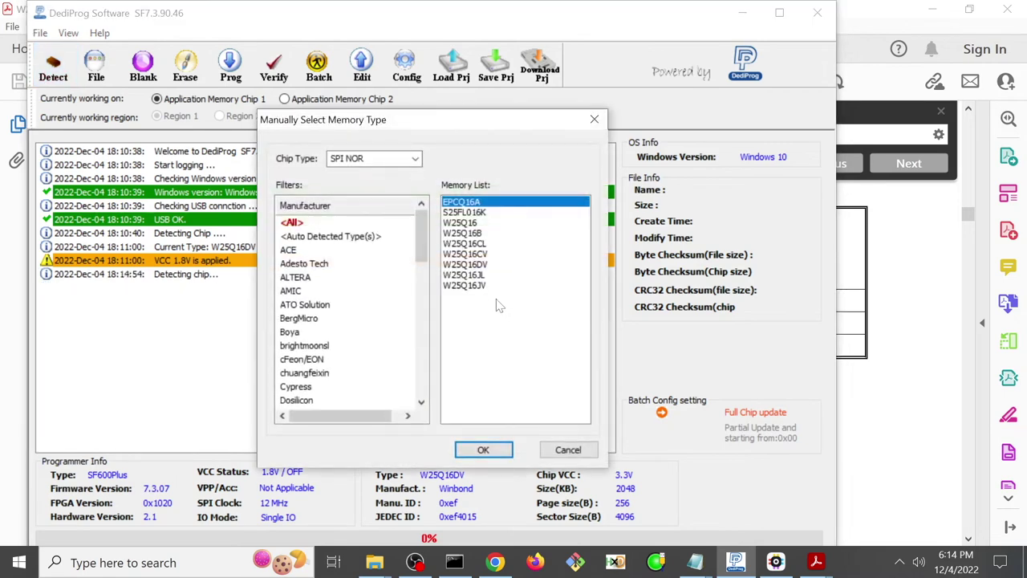
pyautogui.click(494, 253)
pyautogui.click(494, 243)
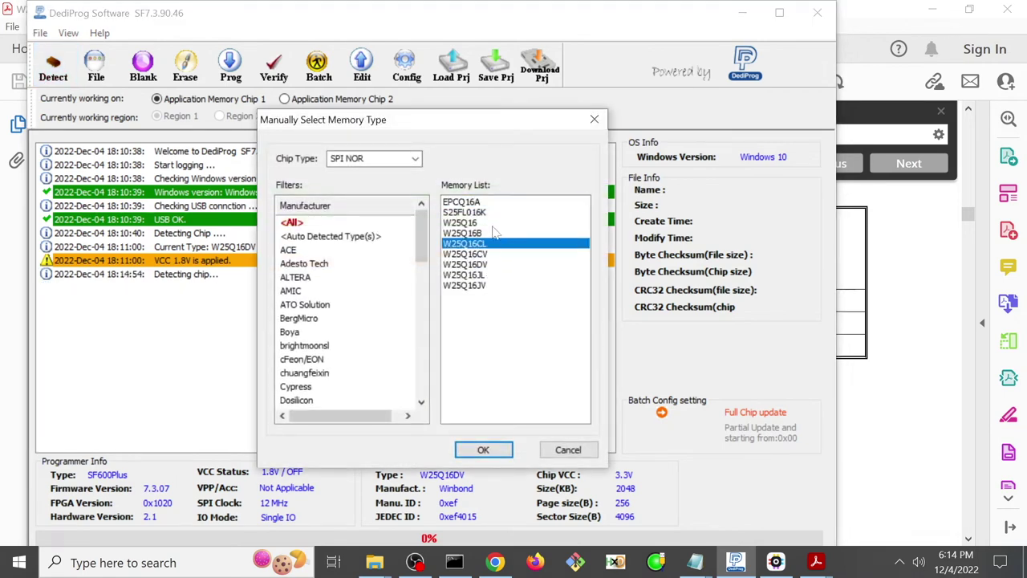
pyautogui.click(492, 232)
pyautogui.click(492, 223)
pyautogui.click(492, 234)
# Step: Settle on W25Q16DV as the chip type in the Memory List
pyautogui.click(495, 243)
pyautogui.click(498, 254)
pyautogui.click(499, 264)
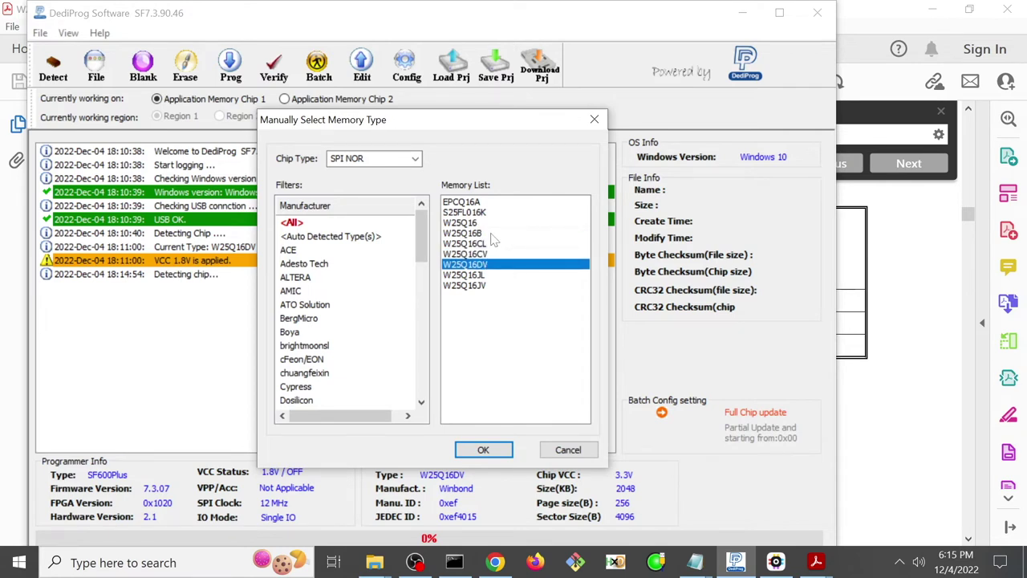
pyautogui.click(486, 253)
pyautogui.click(489, 264)
pyautogui.click(491, 274)
pyautogui.click(496, 265)
# Step: Confirm W25Q16DV with OK so the log reports it applied, Winbond JEDEC ID 0xef4015
pyautogui.click(491, 451)
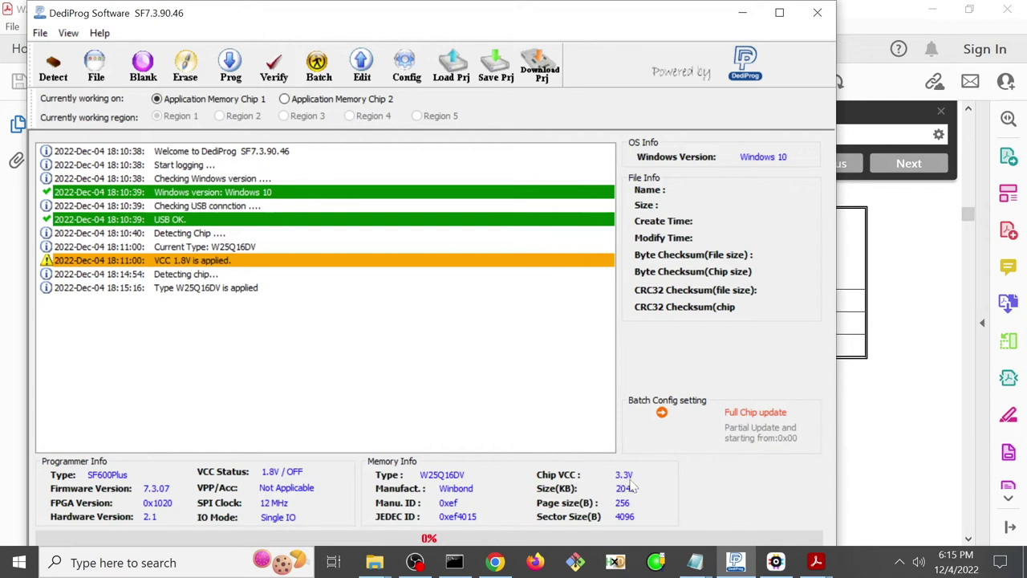
# Step: Bring the W25Q16DV datasheet forward and go from its first page to page 5
pyautogui.click(816, 562)
pyautogui.click(754, 493)
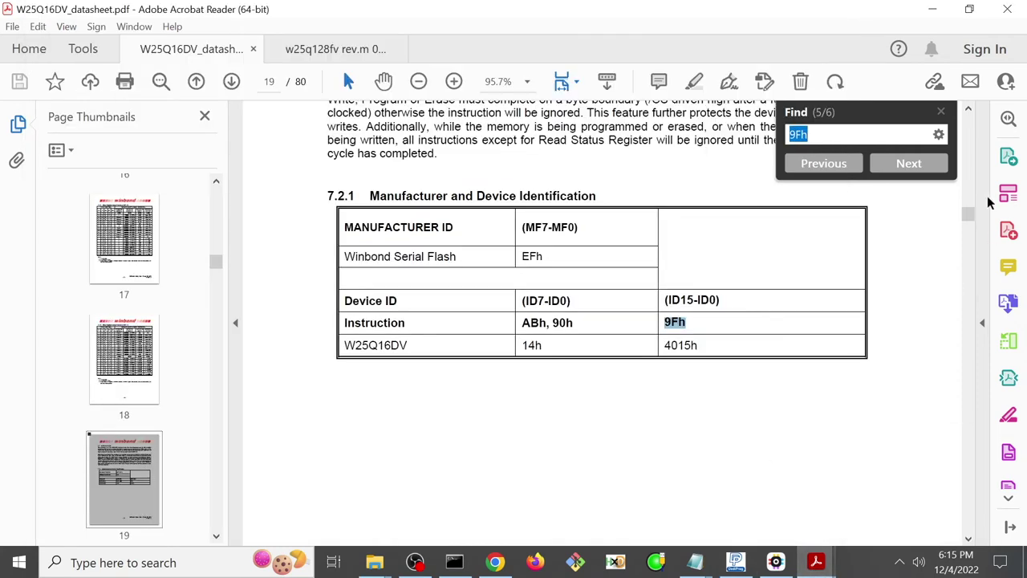
pyautogui.press('Home')
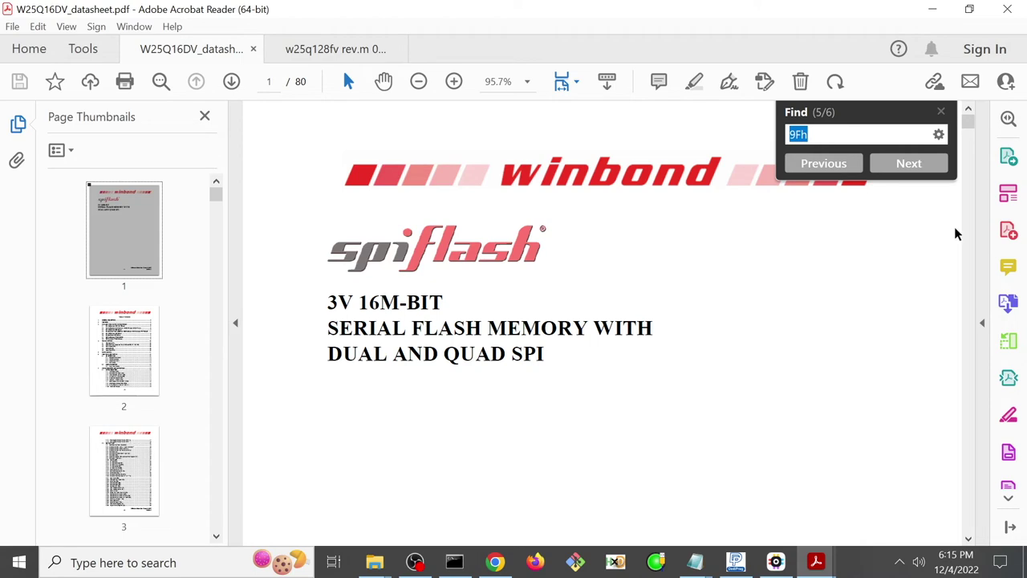
pyautogui.scroll(-3, 956, 234)
pyautogui.scroll(-5, 87, 470)
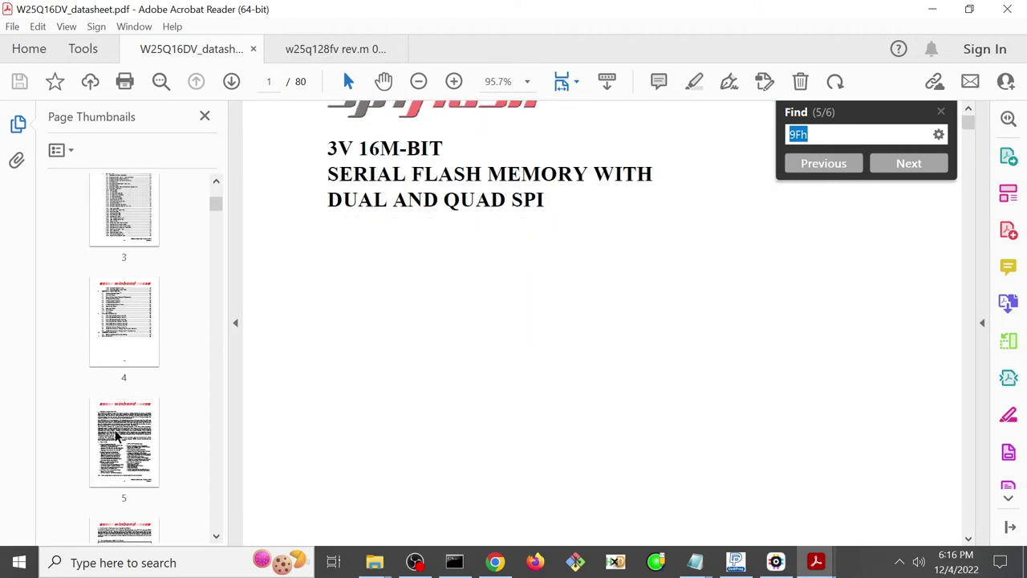
pyautogui.click(139, 346)
# Step: Select the 'Single 2.7 to 3.6V supply' line, then return to DediProg Software
pyautogui.scroll(-3, 581, 382)
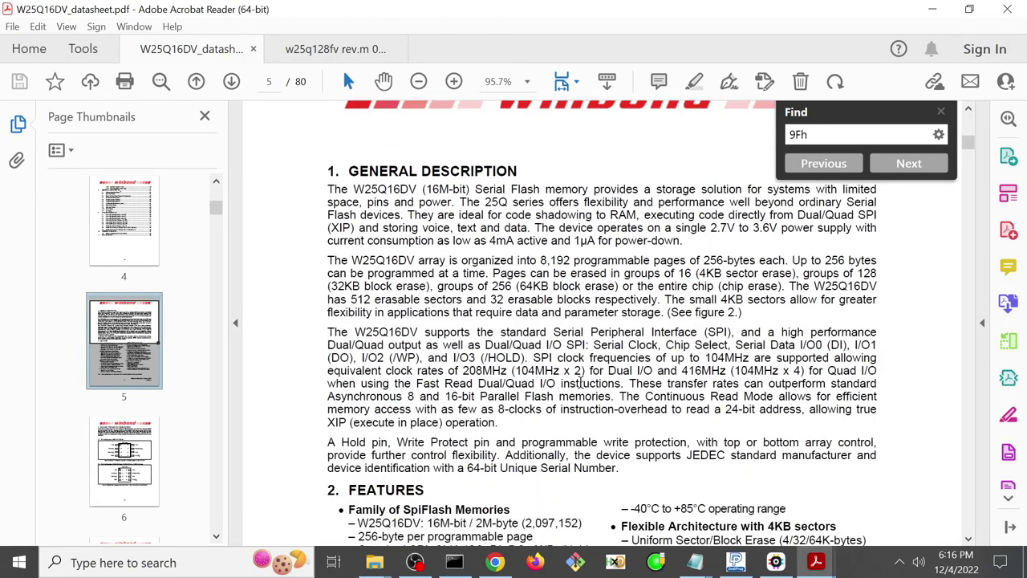
pyautogui.scroll(-3, 579, 383)
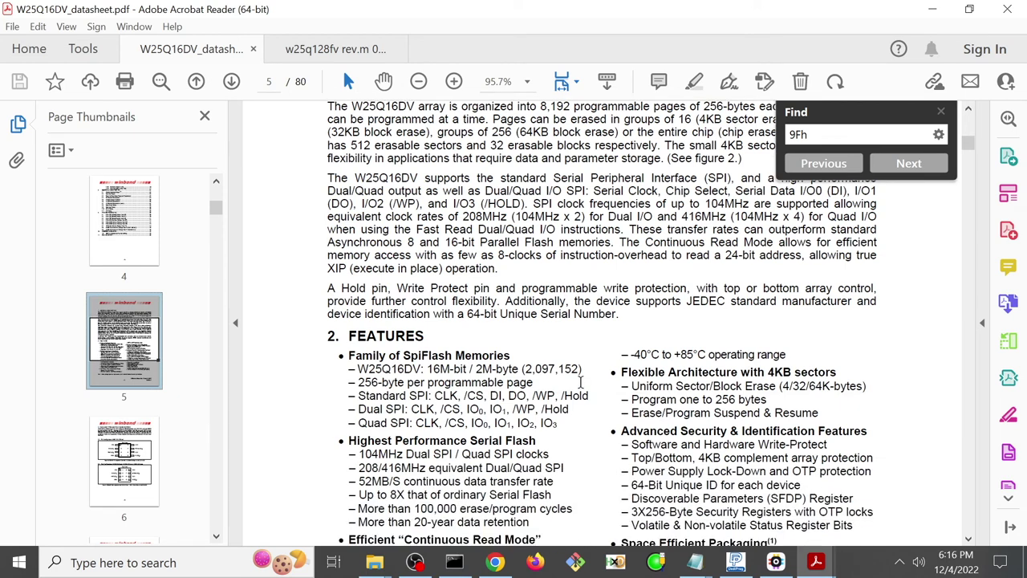
pyautogui.scroll(-2, 583, 389)
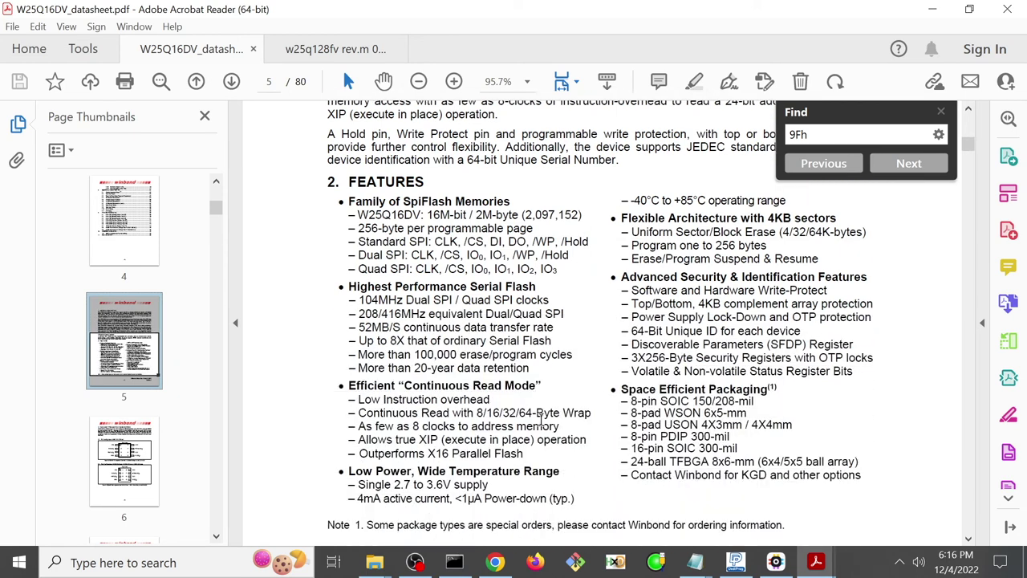
pyautogui.moveTo(358, 485); pyautogui.dragTo(459, 491)
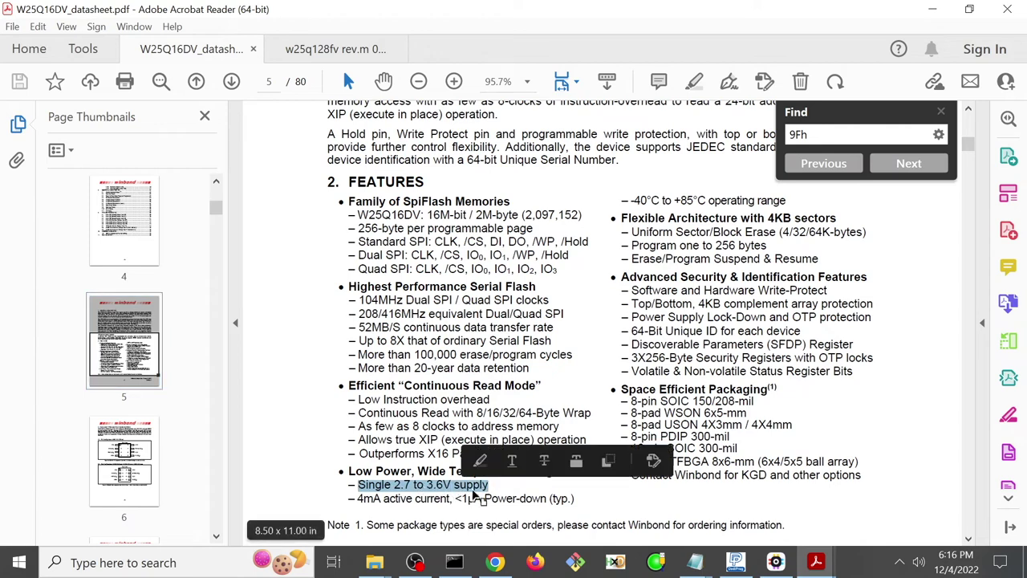
pyautogui.click(736, 561)
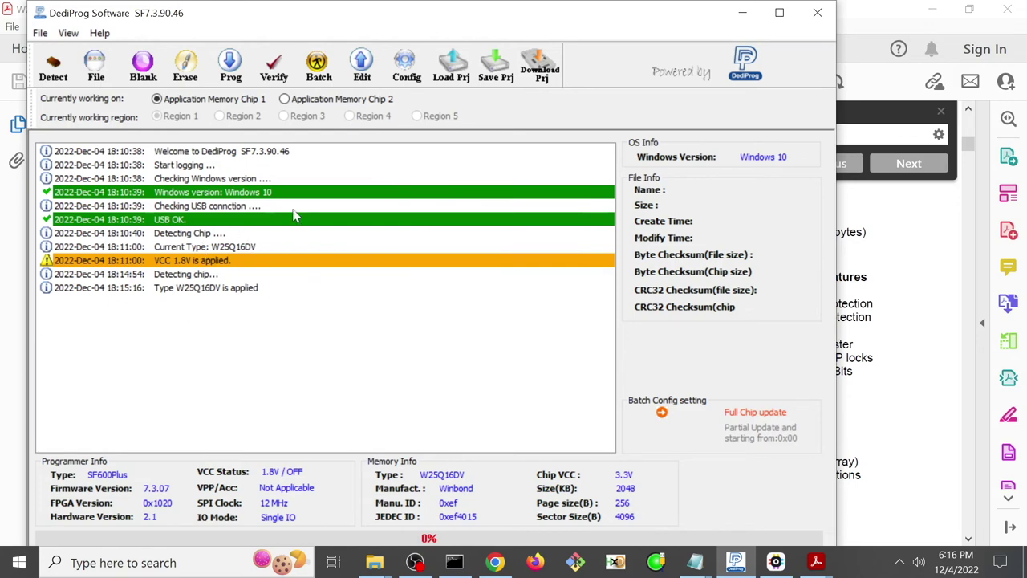
# Step: Read the entire W25Q16DV into the memory contents view, buffered checksum 191358F9
pyautogui.click(374, 71)
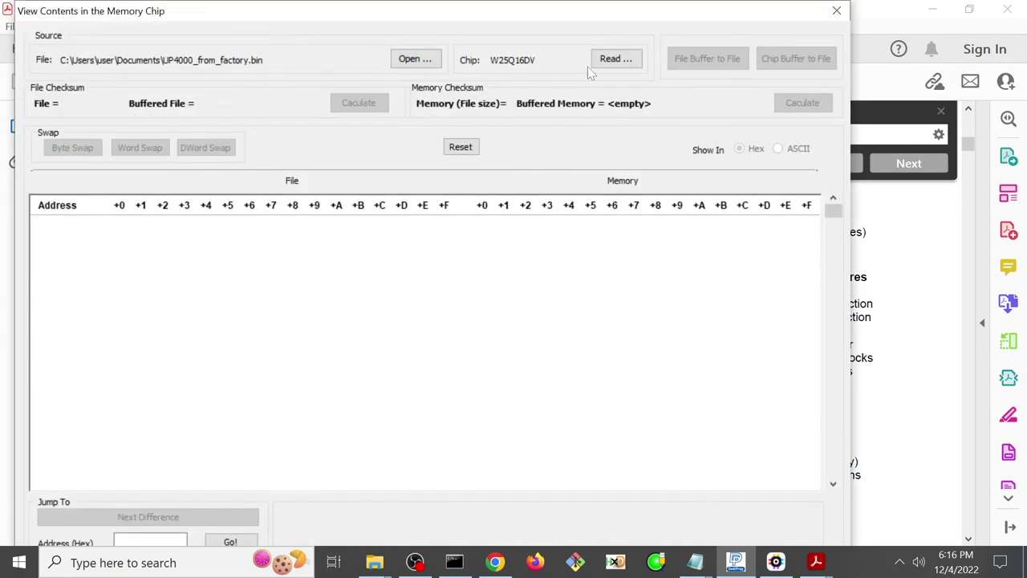
pyautogui.click(618, 61)
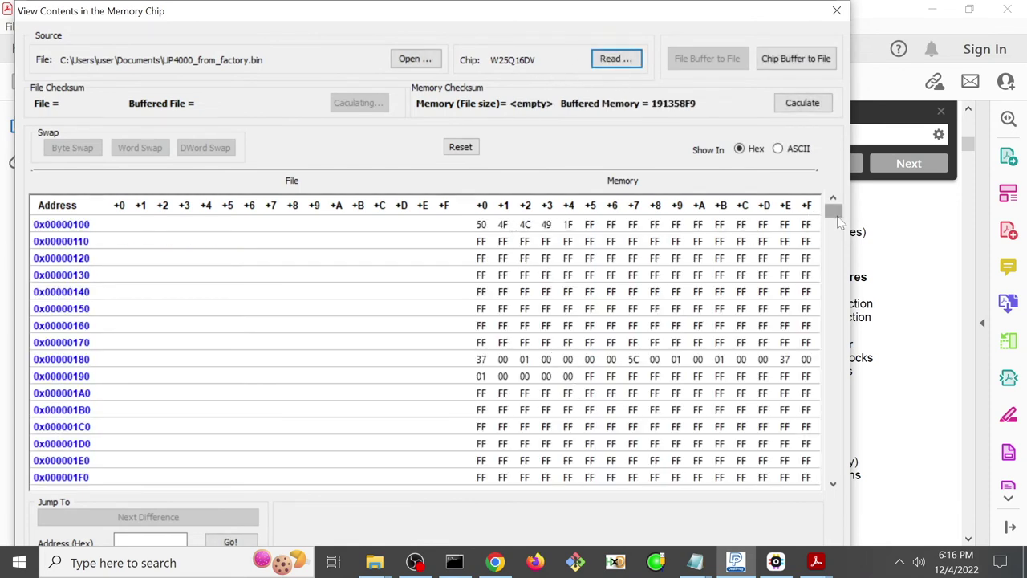
# Step: Inspect the hex dump from 0x00000000 to 0x001FFFF0, then close the view to show the 1.598 s read log
pyautogui.scroll(5, 834, 213)
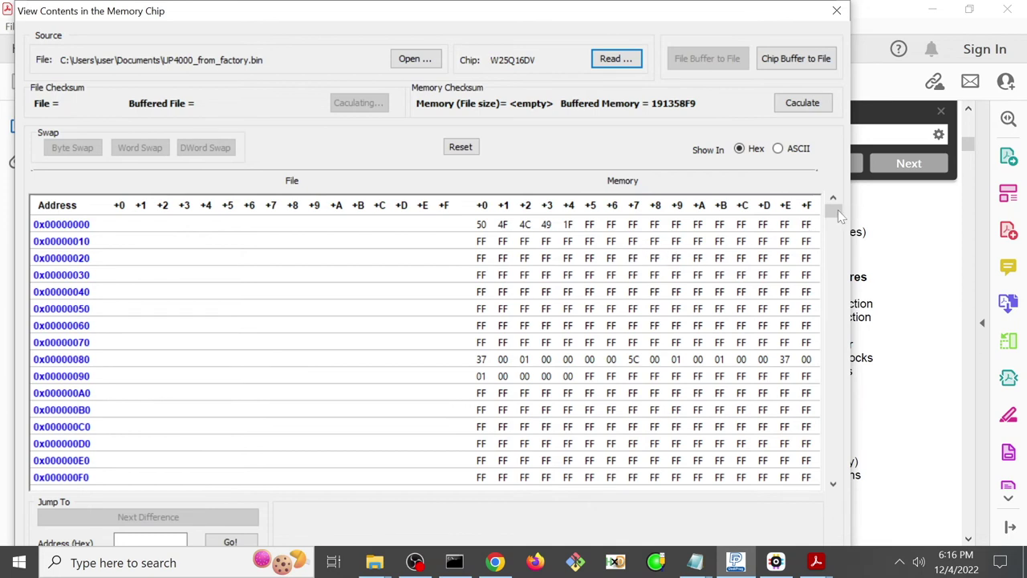
pyautogui.moveTo(839, 215); pyautogui.dragTo(835, 471)
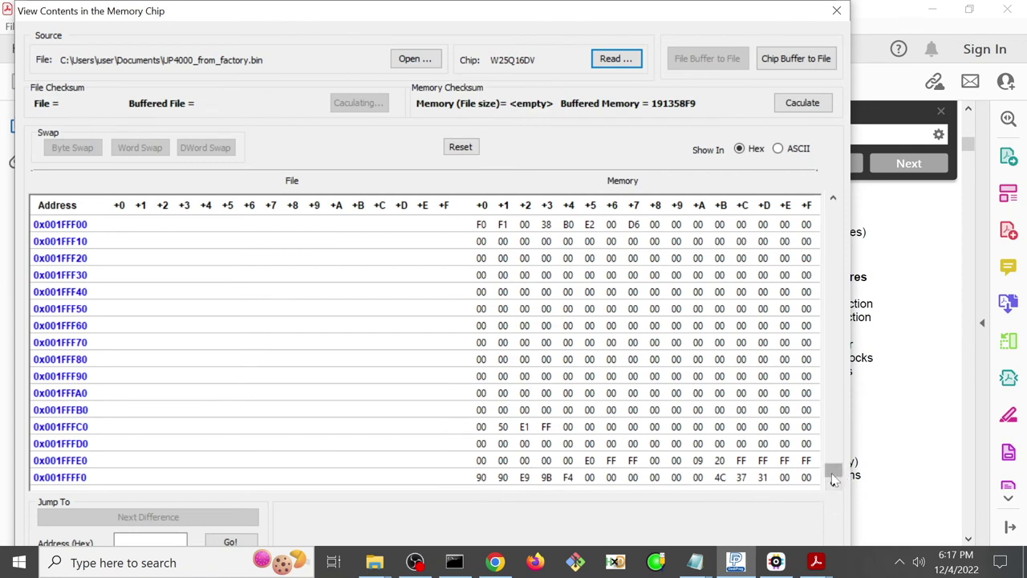
pyautogui.moveTo(832, 472); pyautogui.dragTo(832, 208)
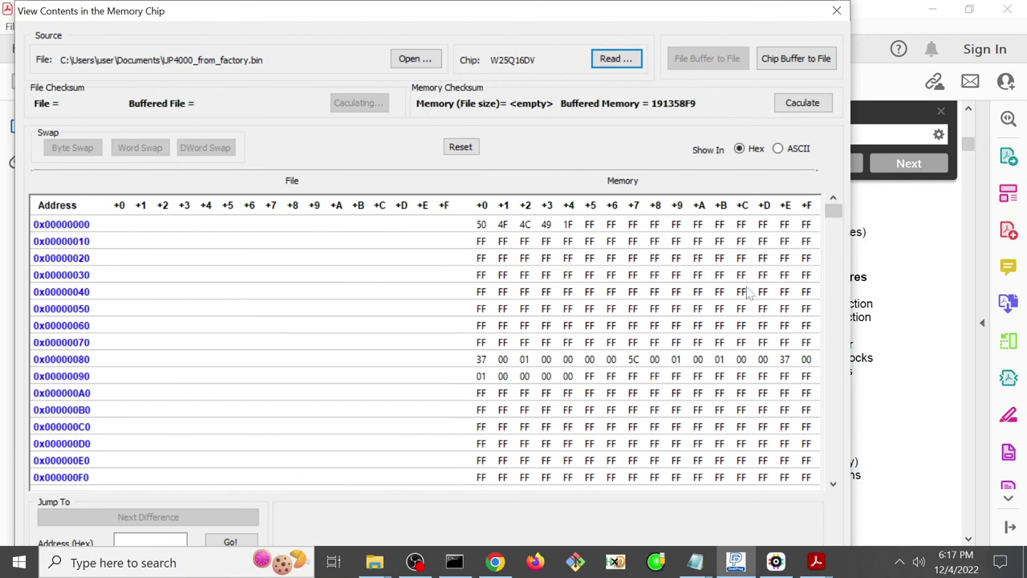
pyautogui.moveTo(834, 212); pyautogui.dragTo(832, 474)
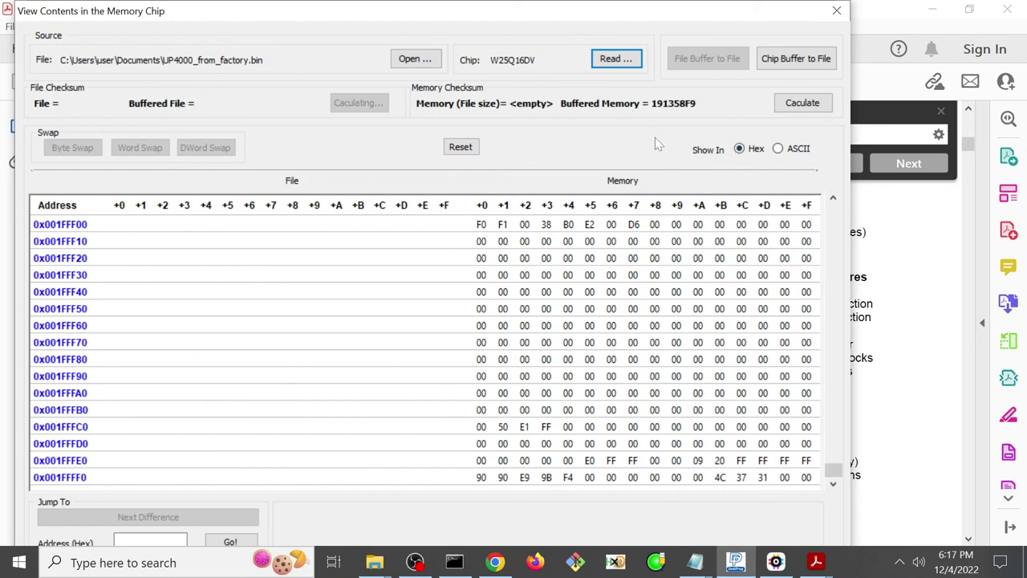
pyautogui.click(837, 10)
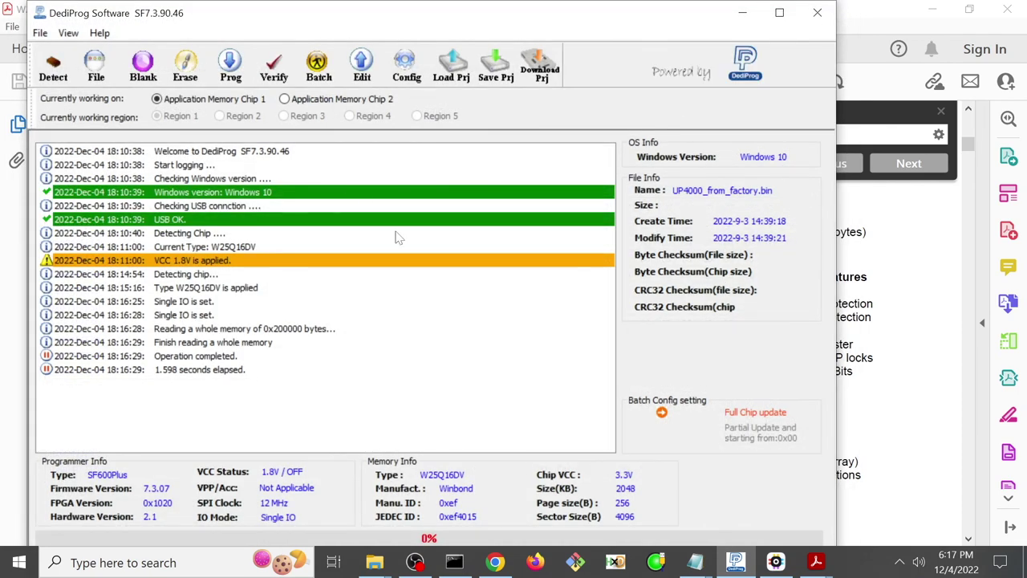